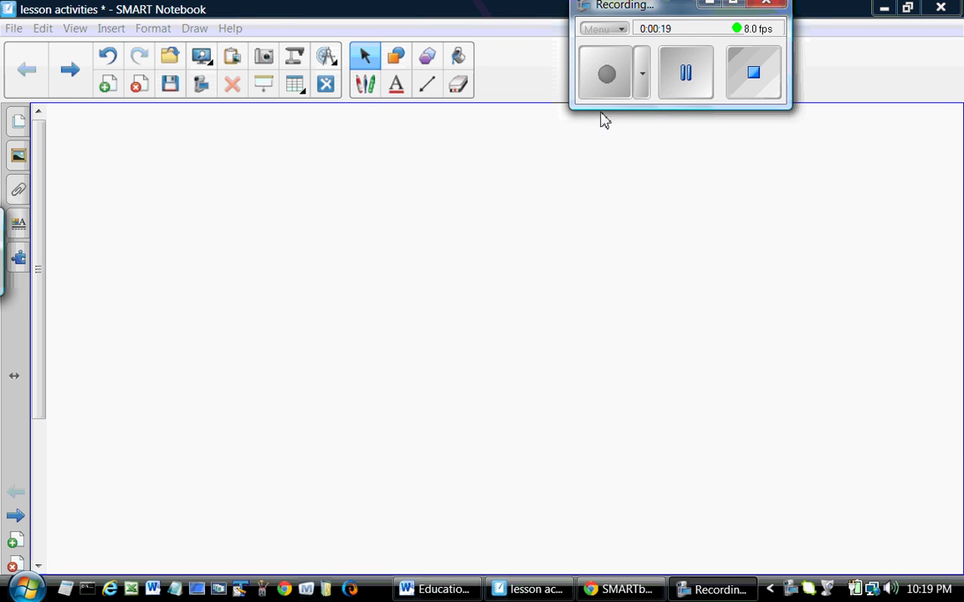
Open the Insert menu on the blank 'lesson activities' page.
click(108, 32)
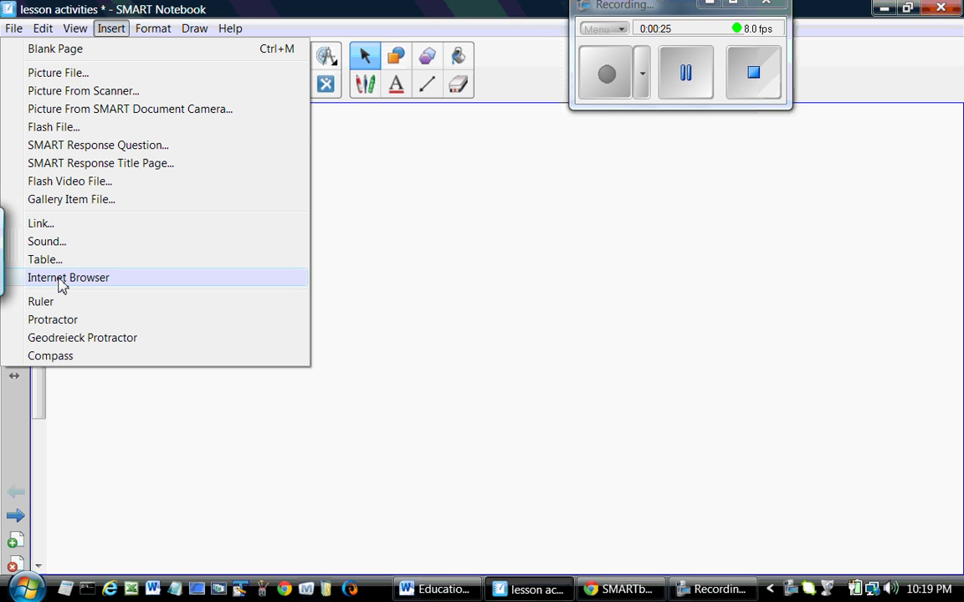
Insert an Internet browser, switch the page to Full Screen, and move the browser up-left.
click(114, 278)
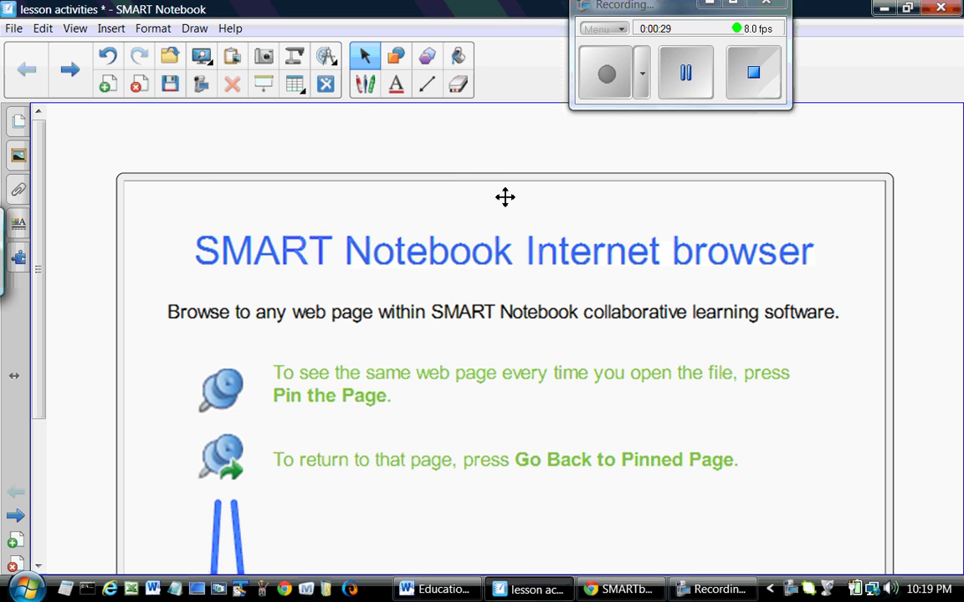
click(202, 63)
click(98, 107)
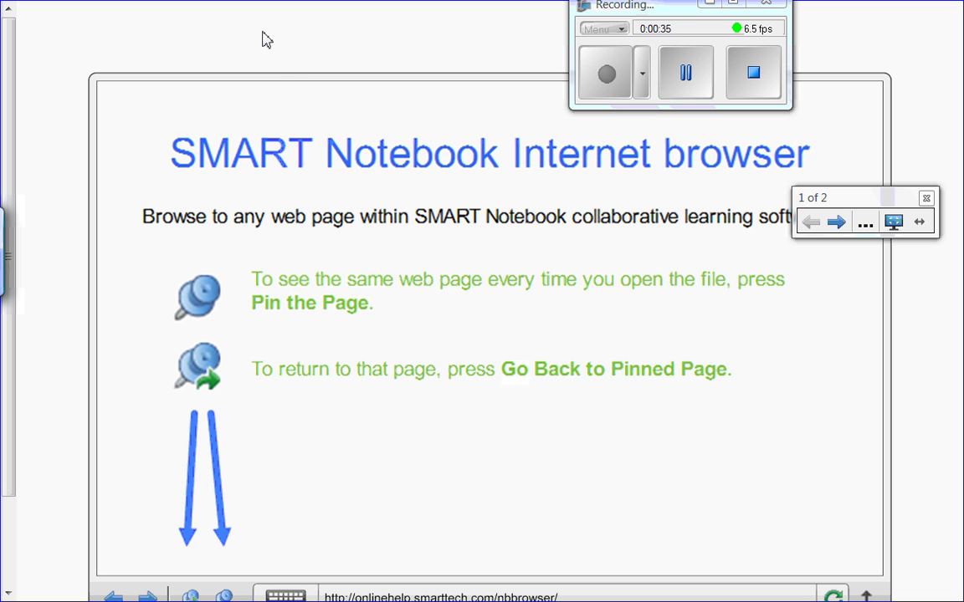
drag(295, 80, 218, 19)
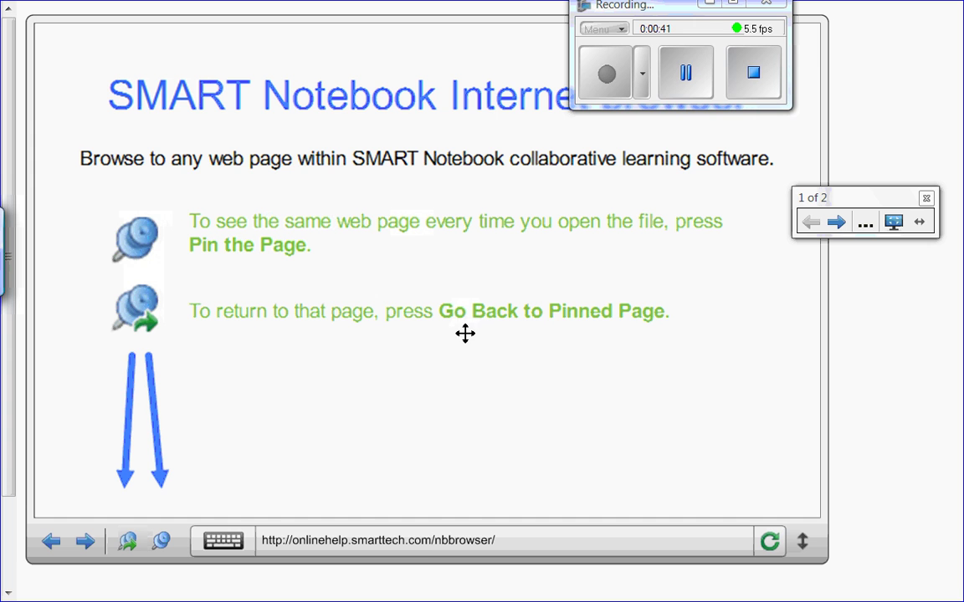
Load Google Canada in the page's browser and search images for 'herbivores'.
click(419, 544)
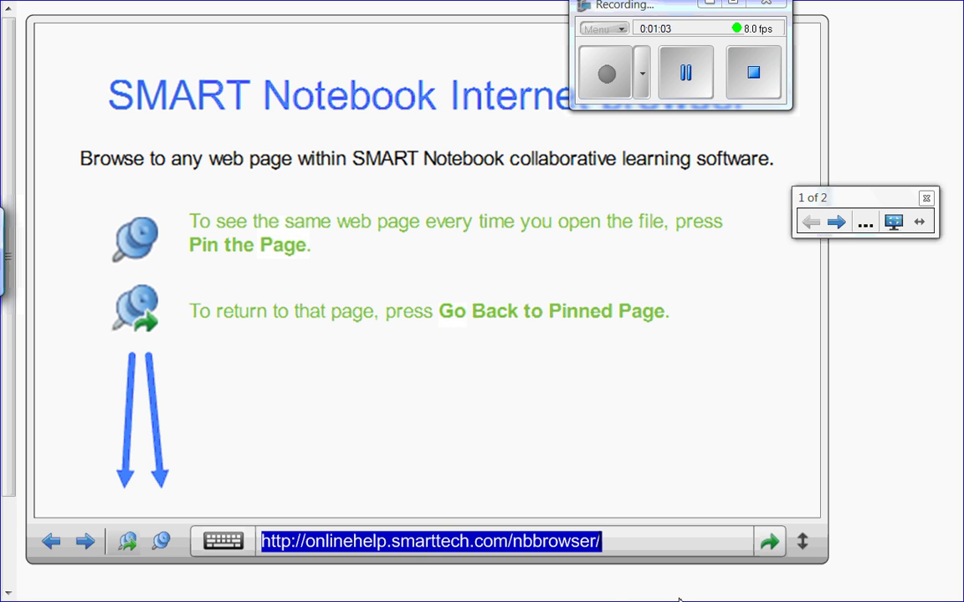
text(google.ca)
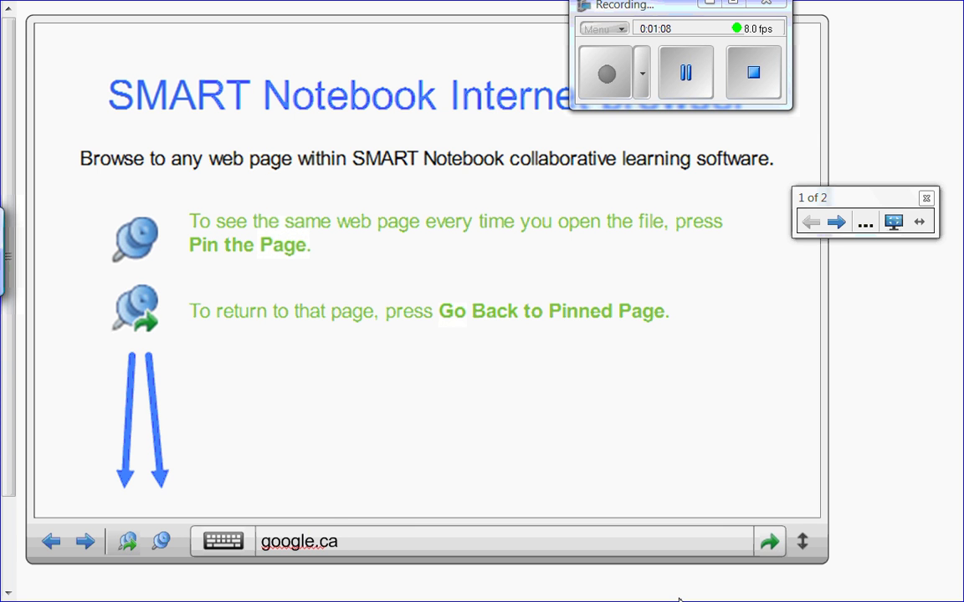
key(Return)
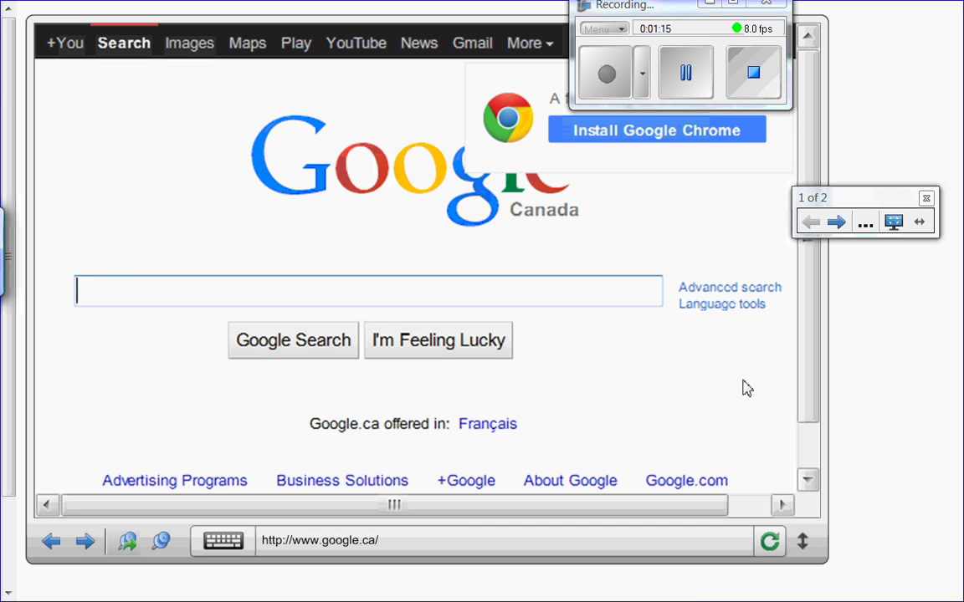
text(herb)
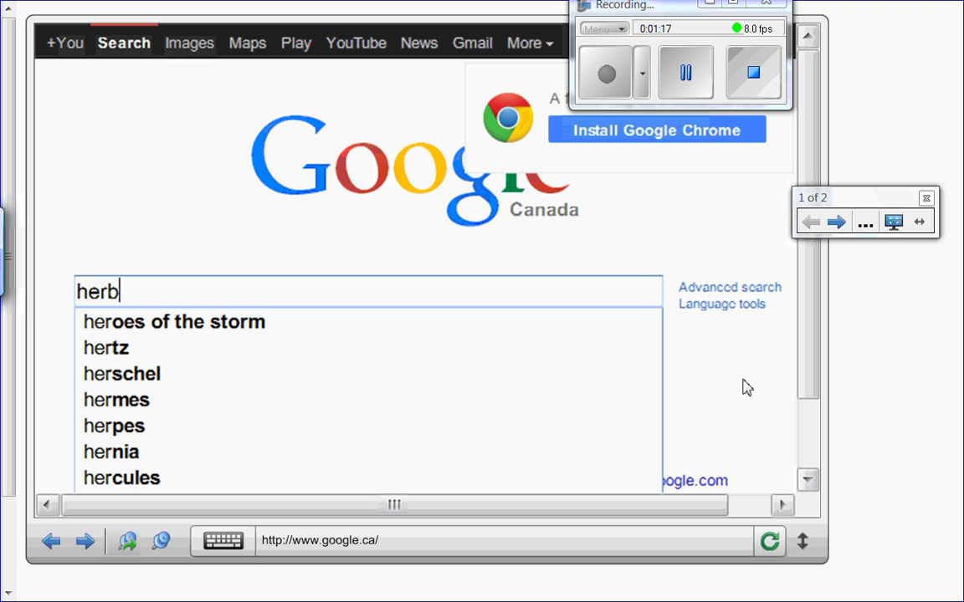
text(ivores)
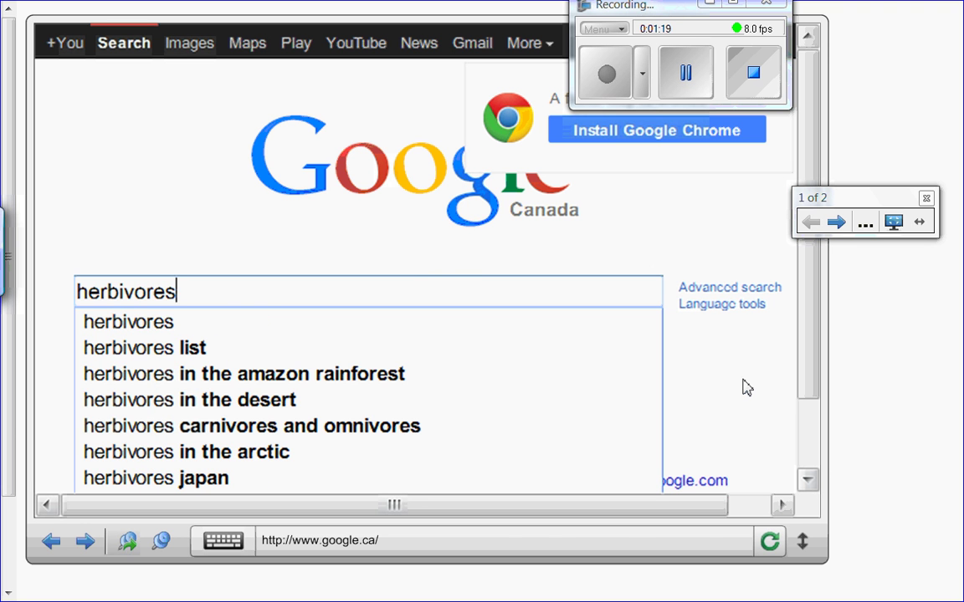
key(Return)
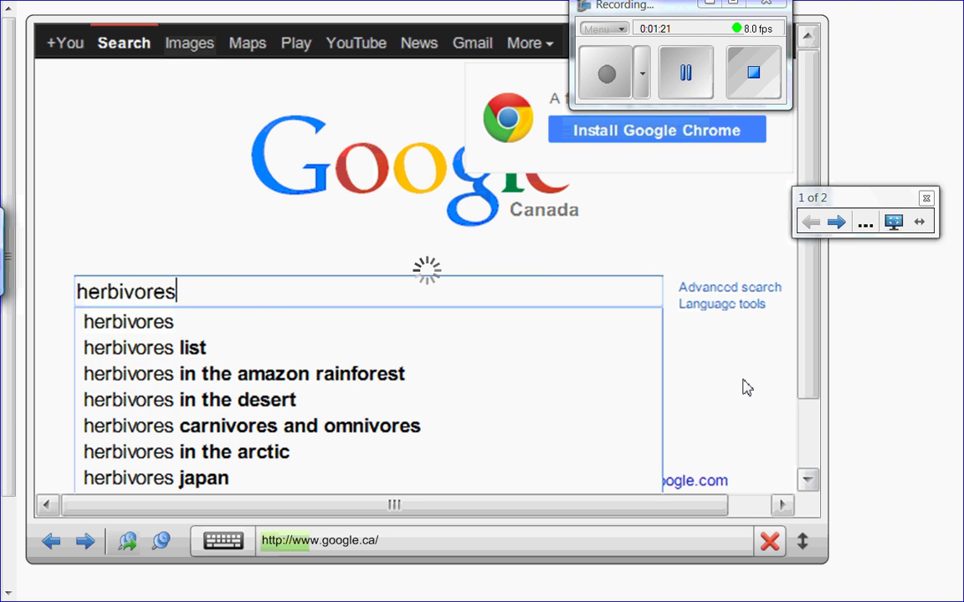
click(189, 46)
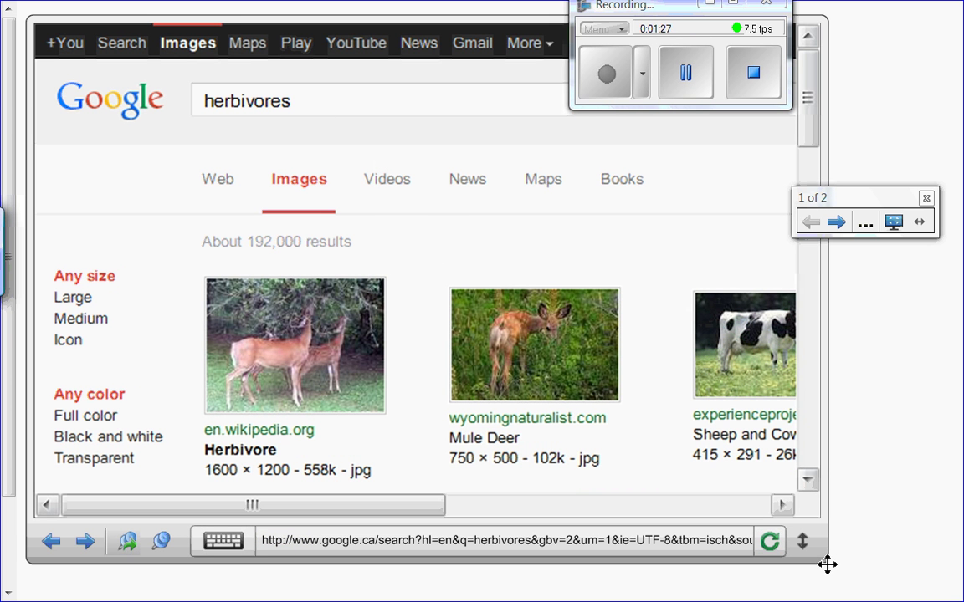
Copy the deer, squirrel and zebra pictures onto the page, then return to the previous results.
drag(276, 314, 882, 333)
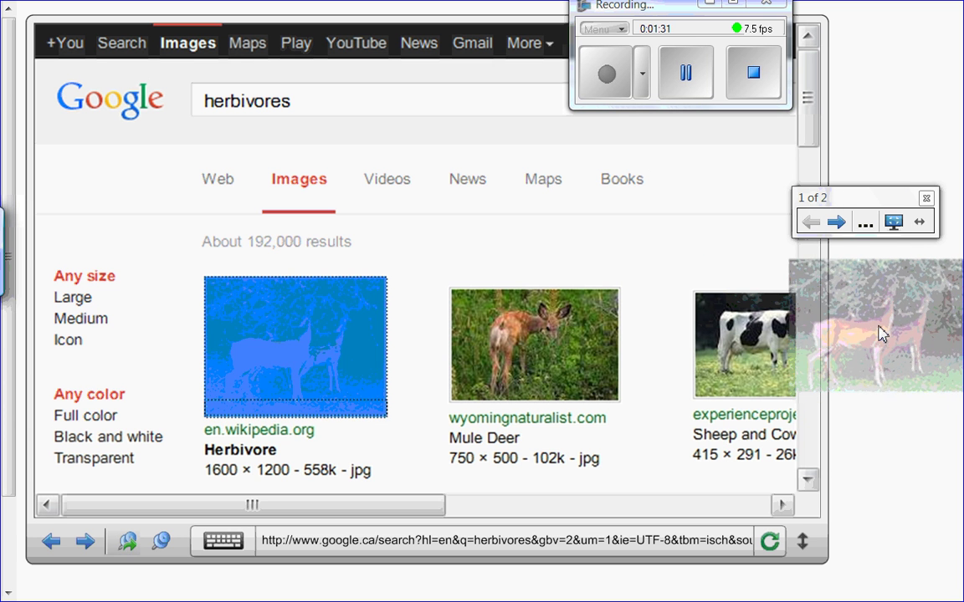
drag(319, 510, 613, 516)
drag(555, 351, 900, 405)
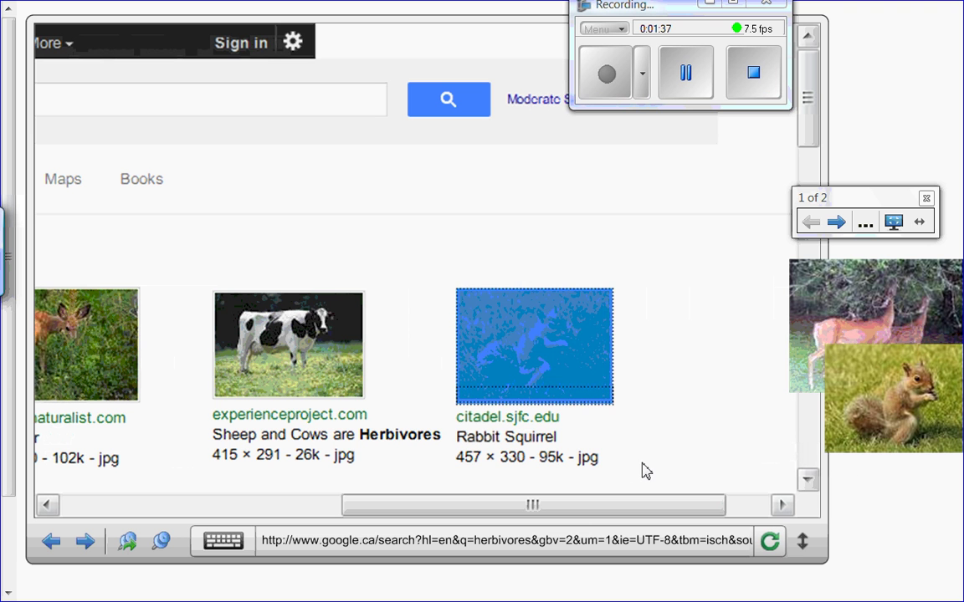
drag(811, 130, 825, 238)
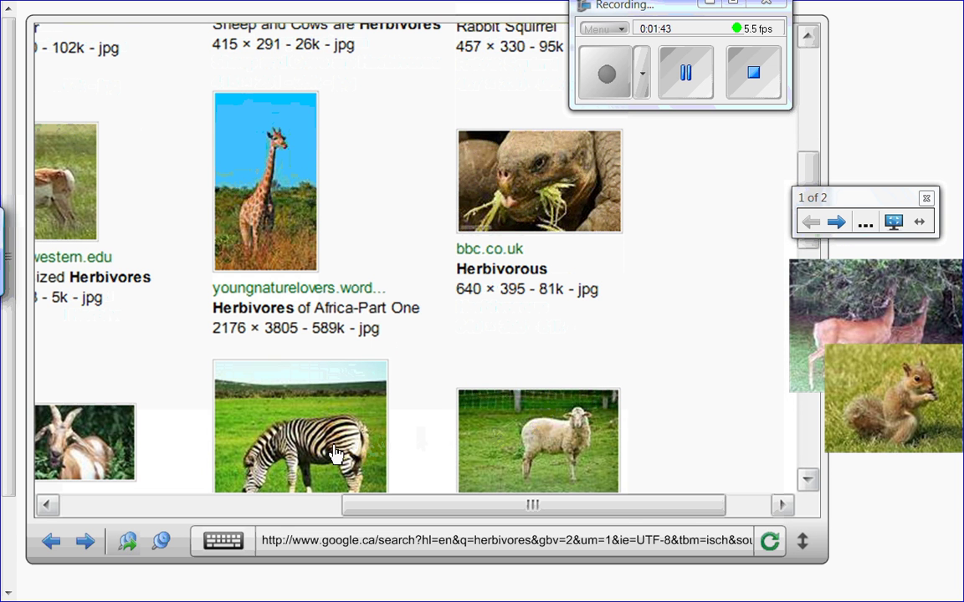
drag(316, 451, 878, 415)
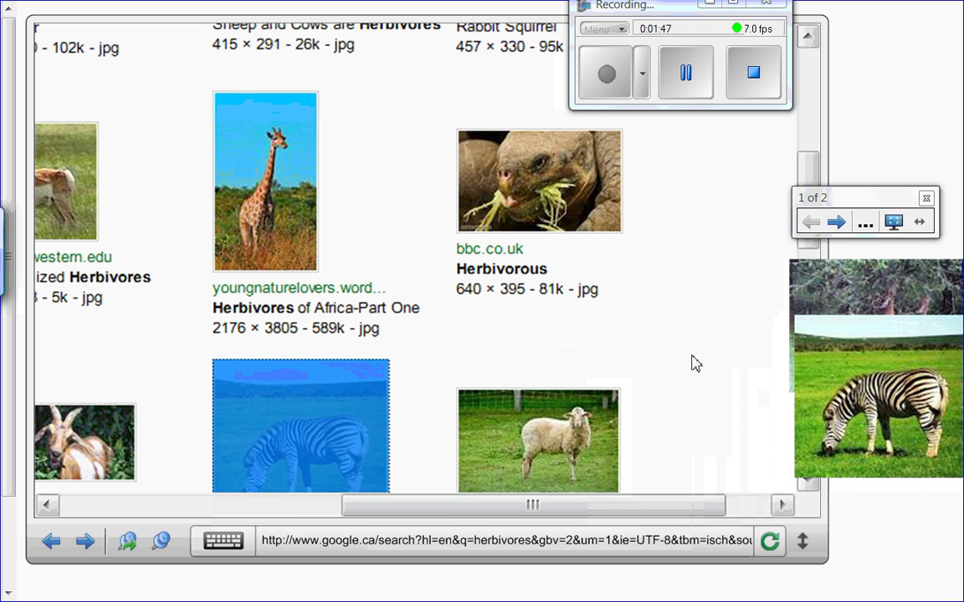
click(50, 542)
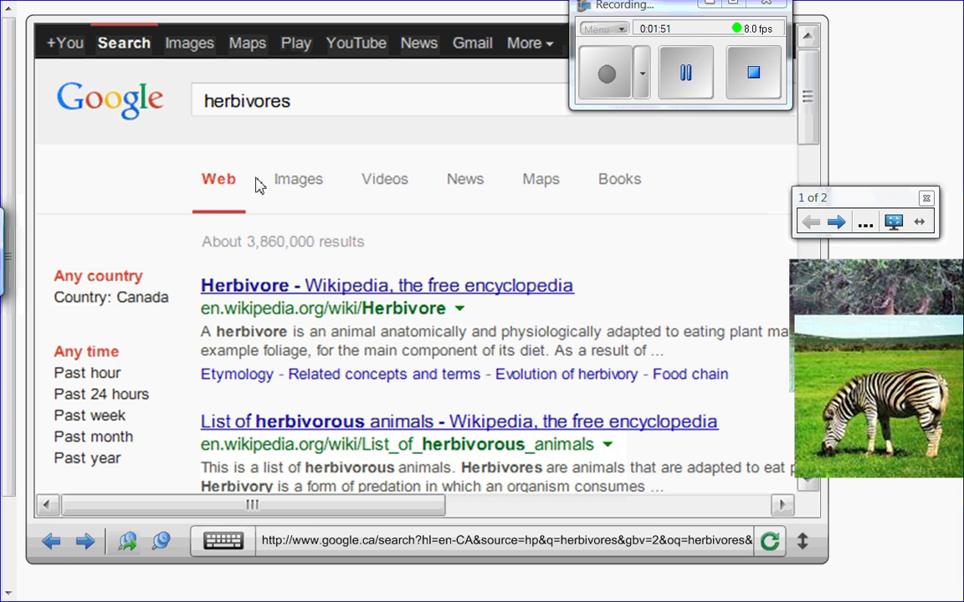
Replace the search with 'Carnivores' and show its image results.
double_click(216, 100)
text(Carnivores)
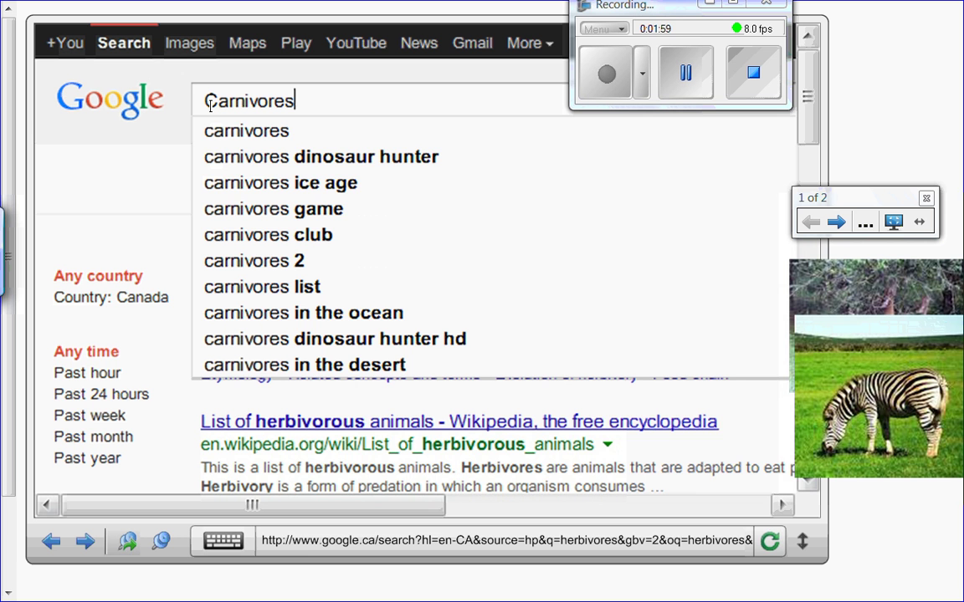
key(Return)
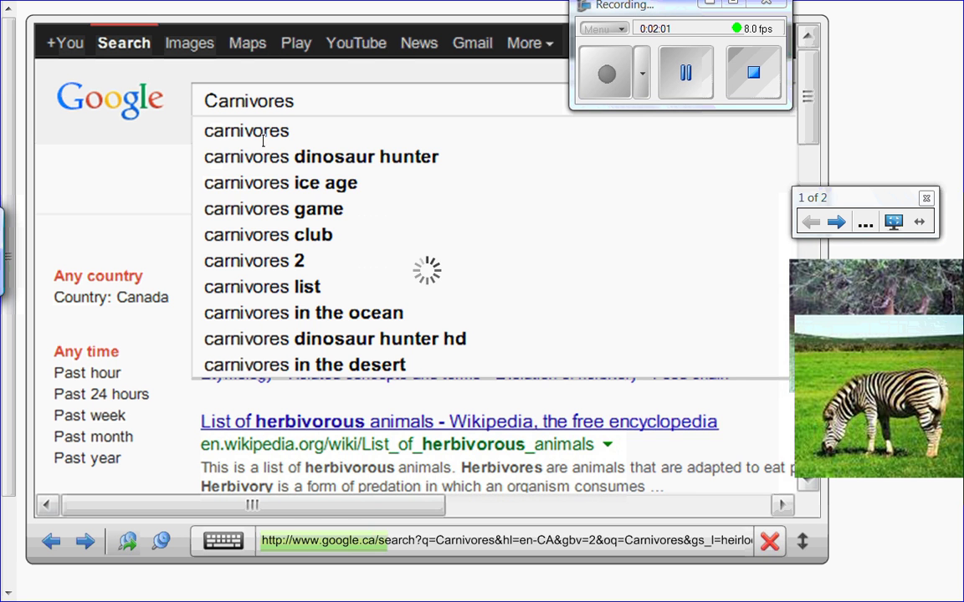
click(300, 188)
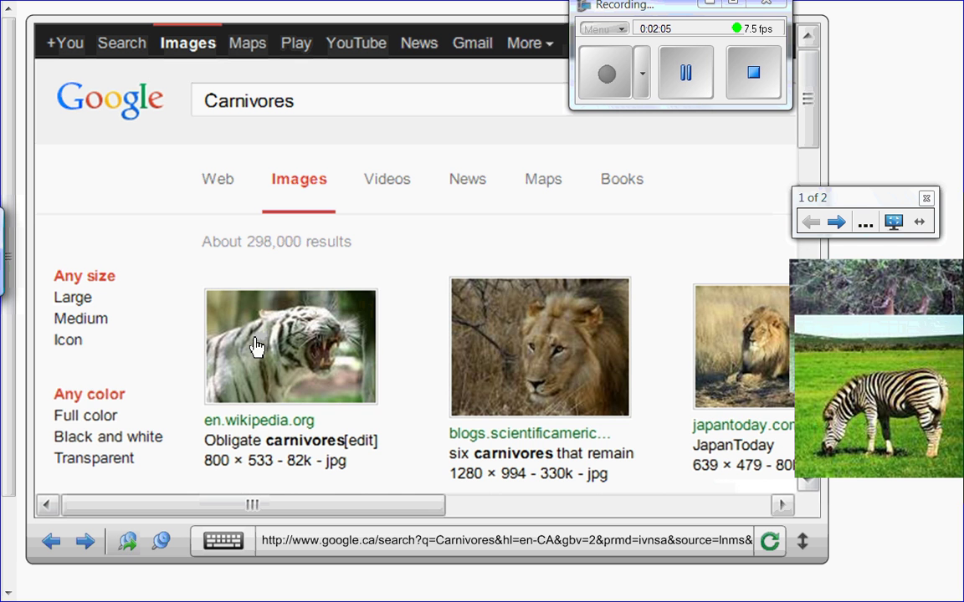
Drag the tiger, lion and wolf pictures onto the page.
drag(499, 350, 883, 385)
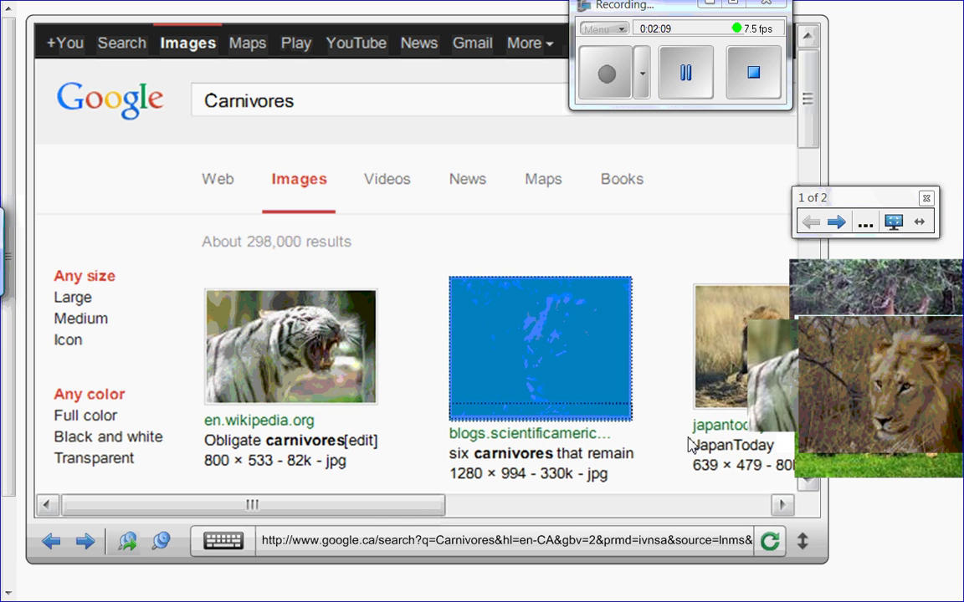
drag(808, 111, 823, 227)
scroll(586, 293, down, 3)
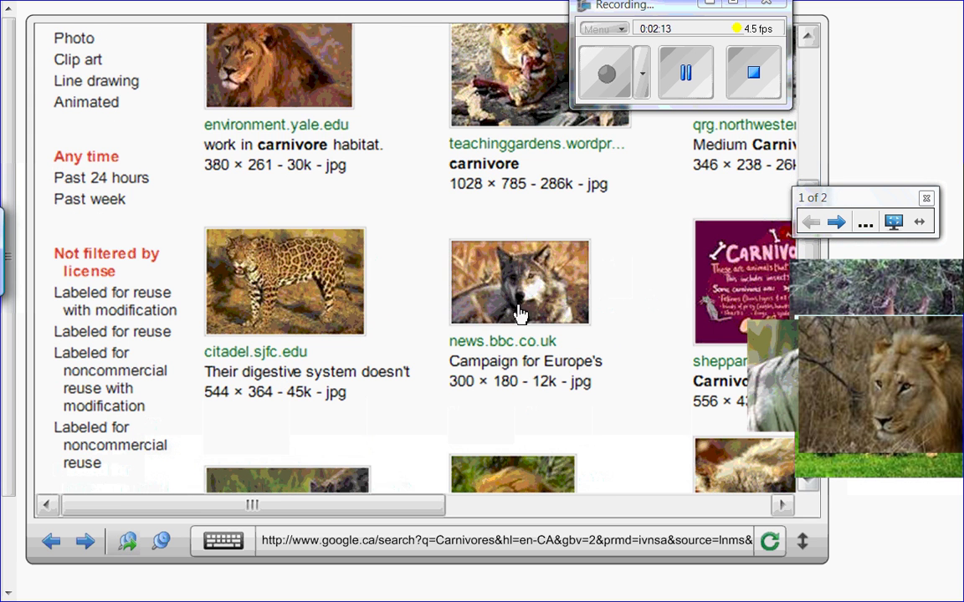
drag(525, 288, 780, 325)
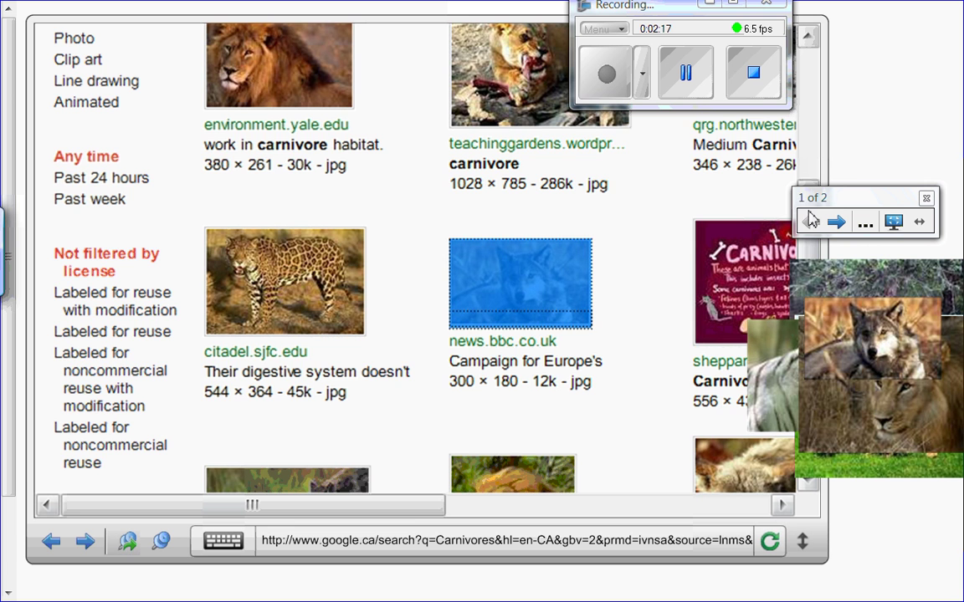
drag(805, 257, 820, 91)
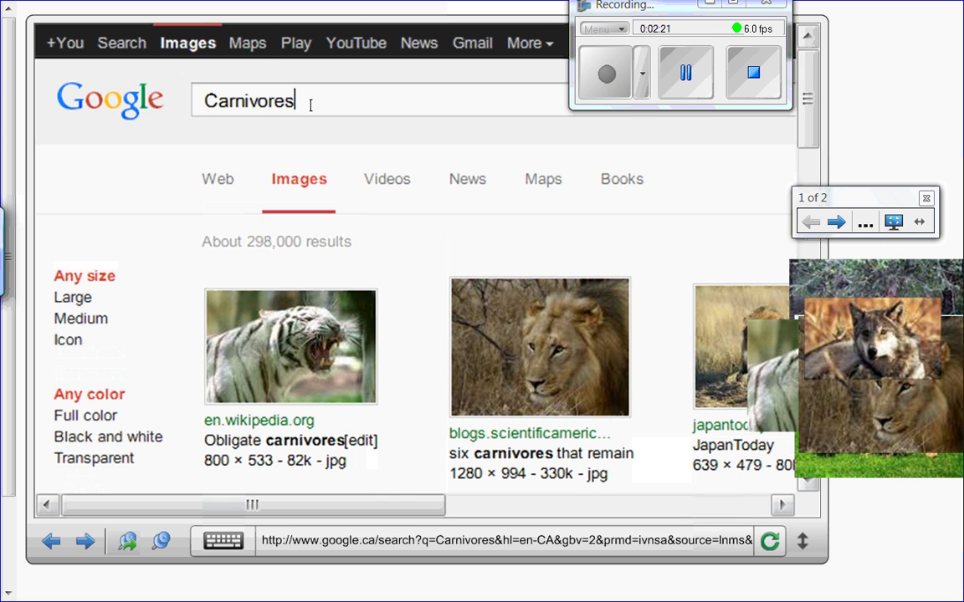
Replace the image search with 'omnivores'.
double_click(311, 105)
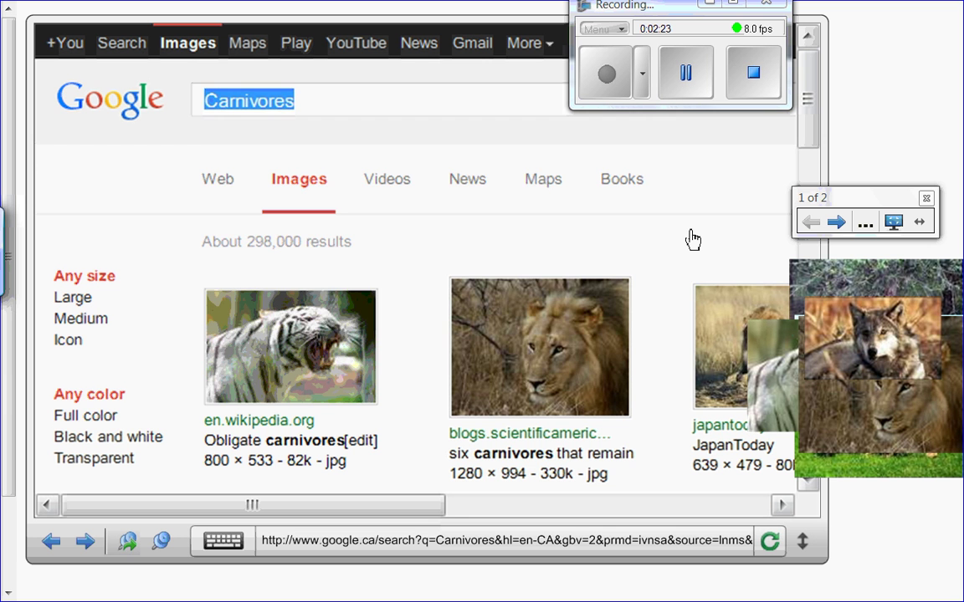
text(omnivo)
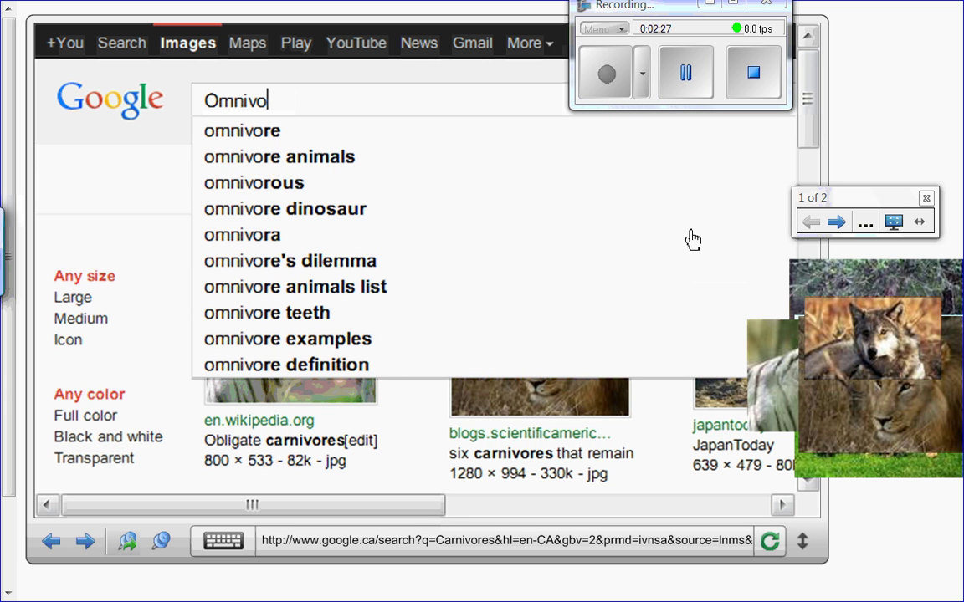
text(res)
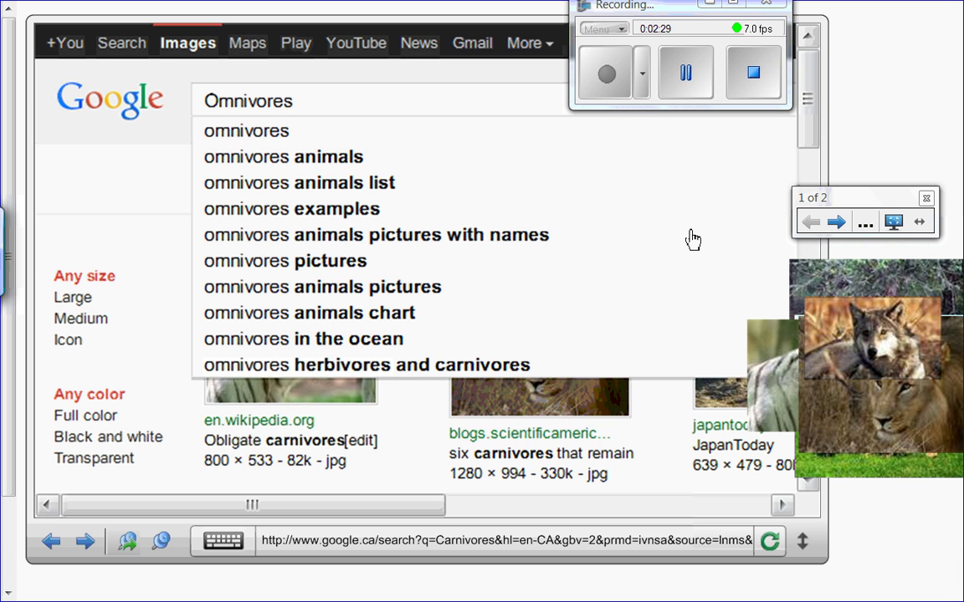
key(Return)
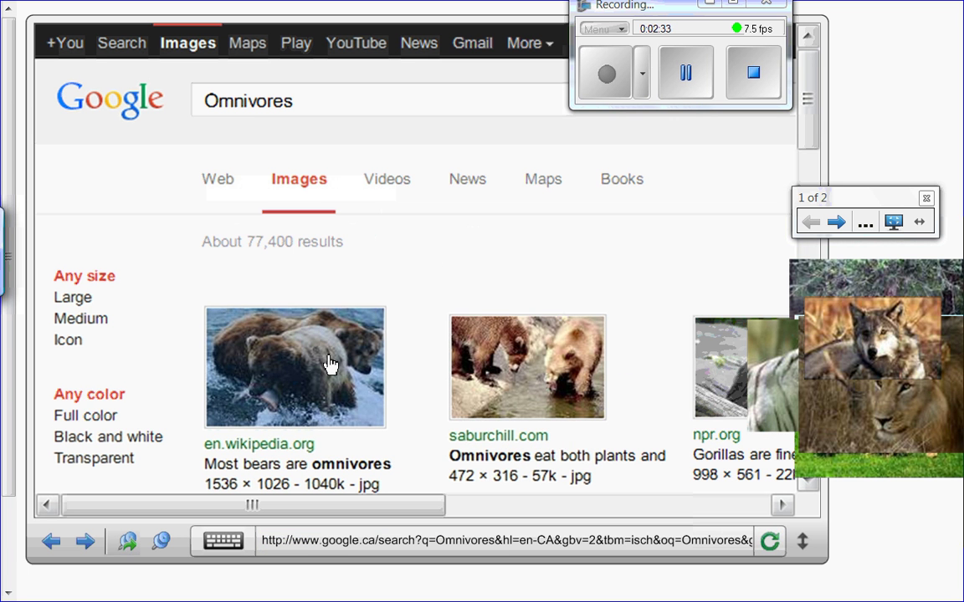
Drag the bear, raccoon and crow pictures onto the page's picture stack.
drag(300, 365, 870, 349)
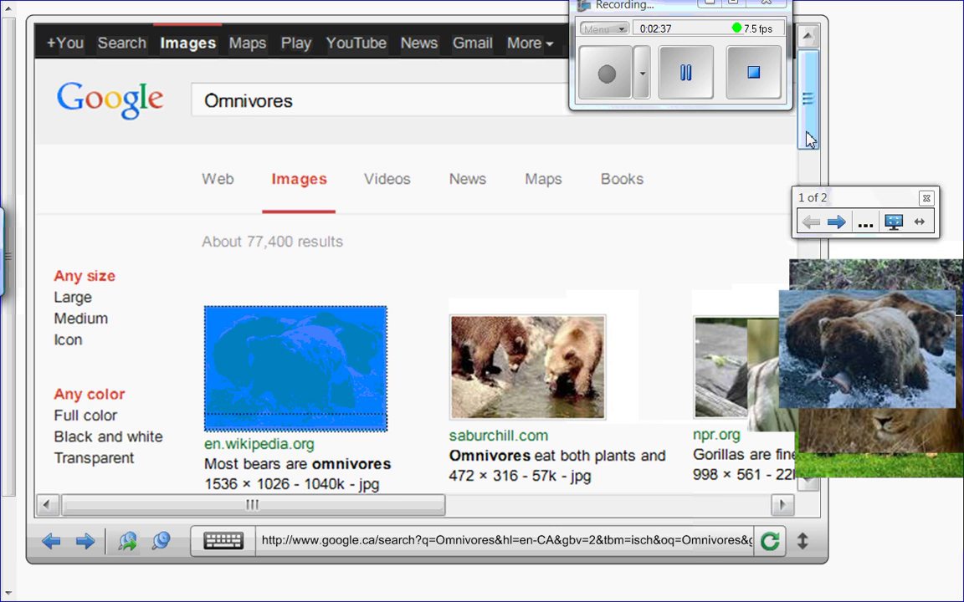
drag(809, 144, 817, 243)
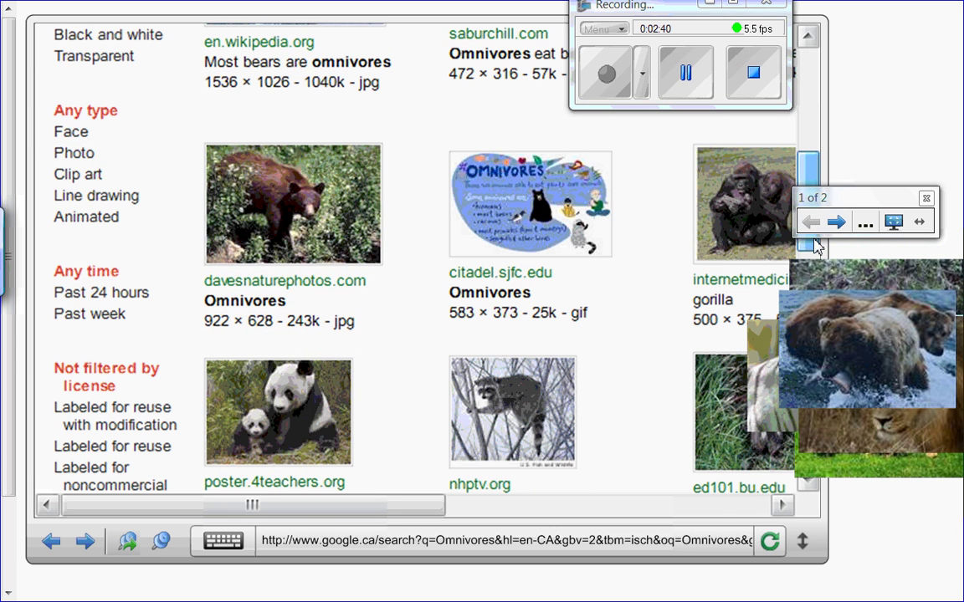
drag(456, 359, 860, 350)
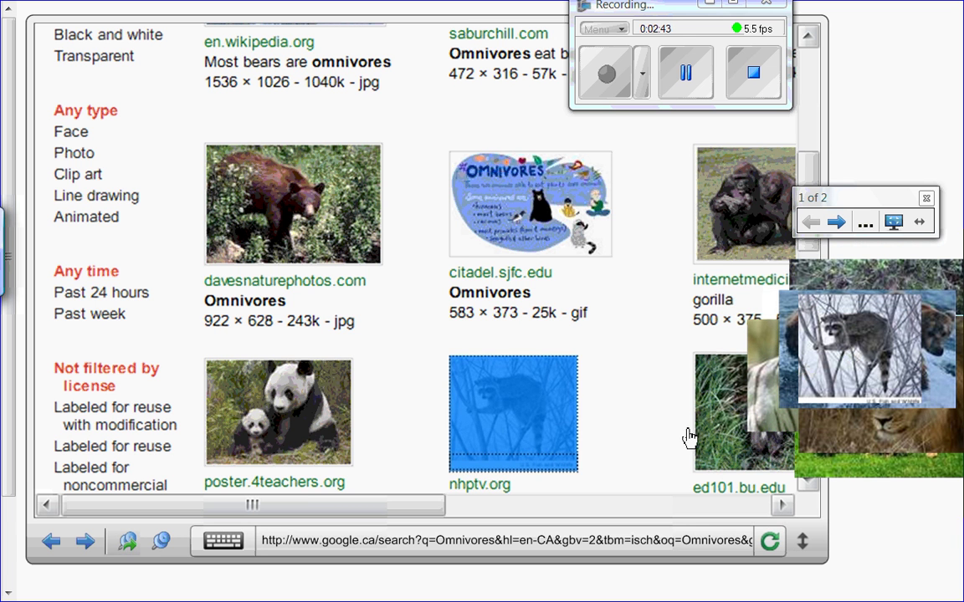
drag(531, 508, 557, 506)
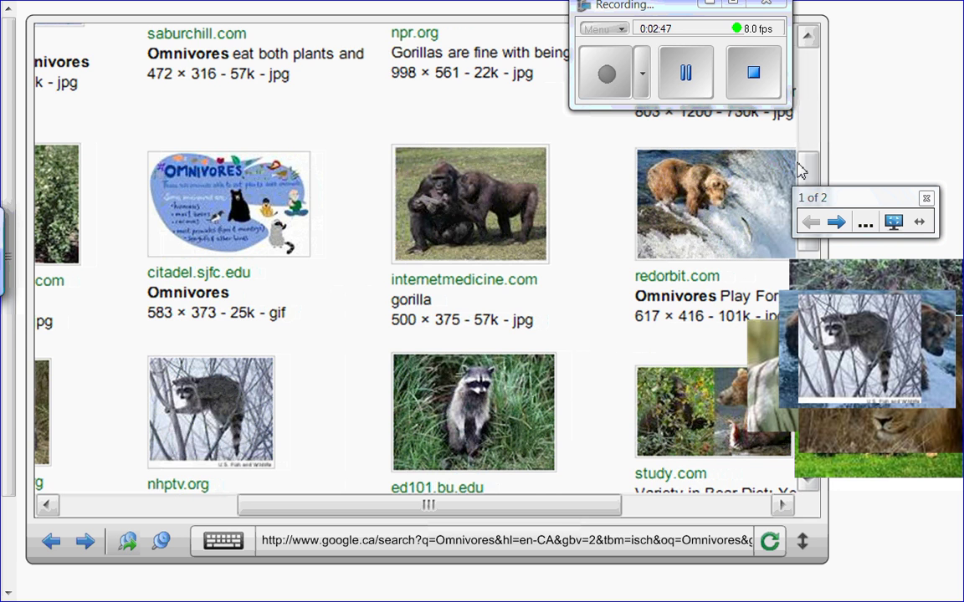
scroll(736, 242, down, 4)
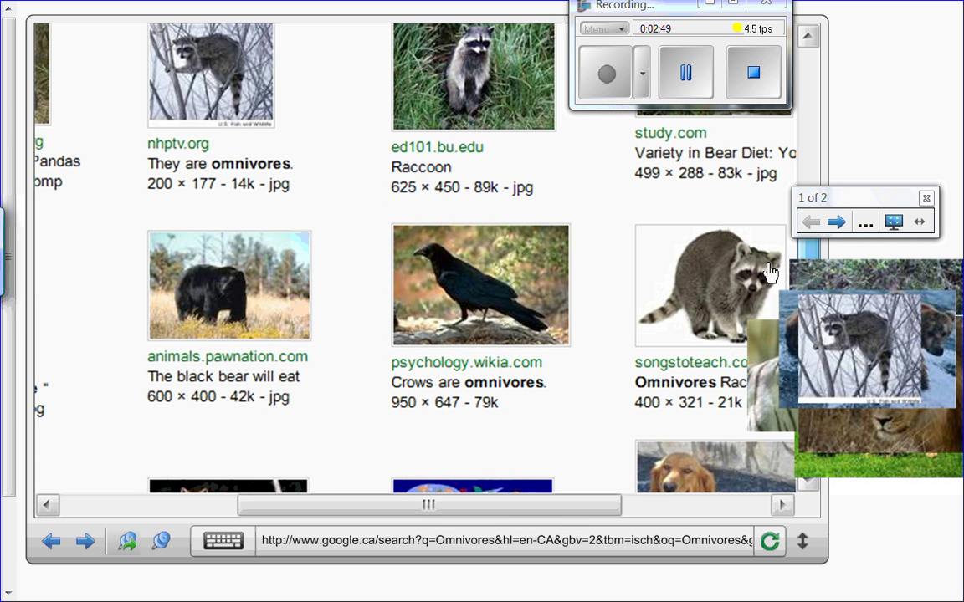
drag(517, 289, 866, 305)
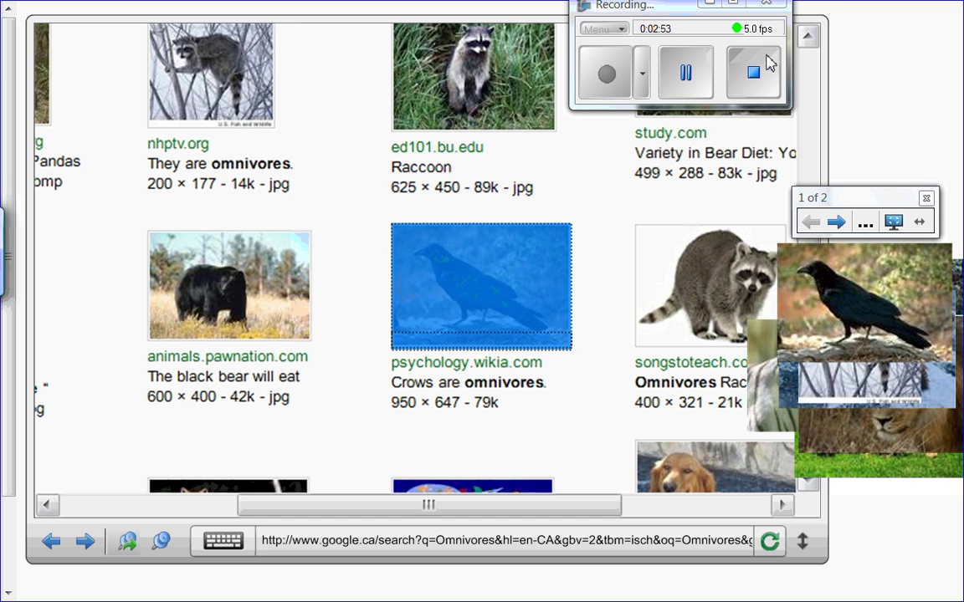
click(341, 23)
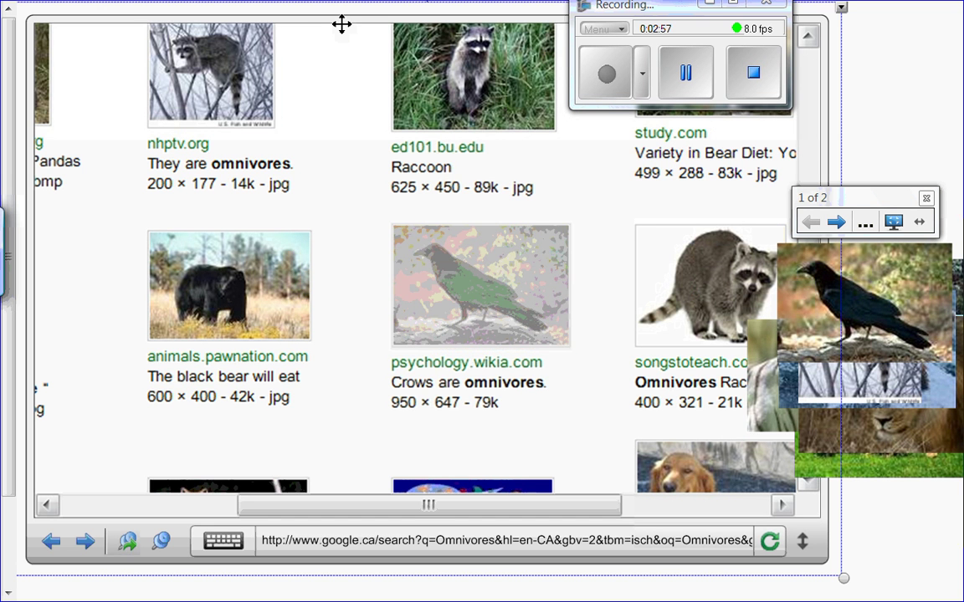
Delete the selected browser object and exit Full Screen view.
key(Delete)
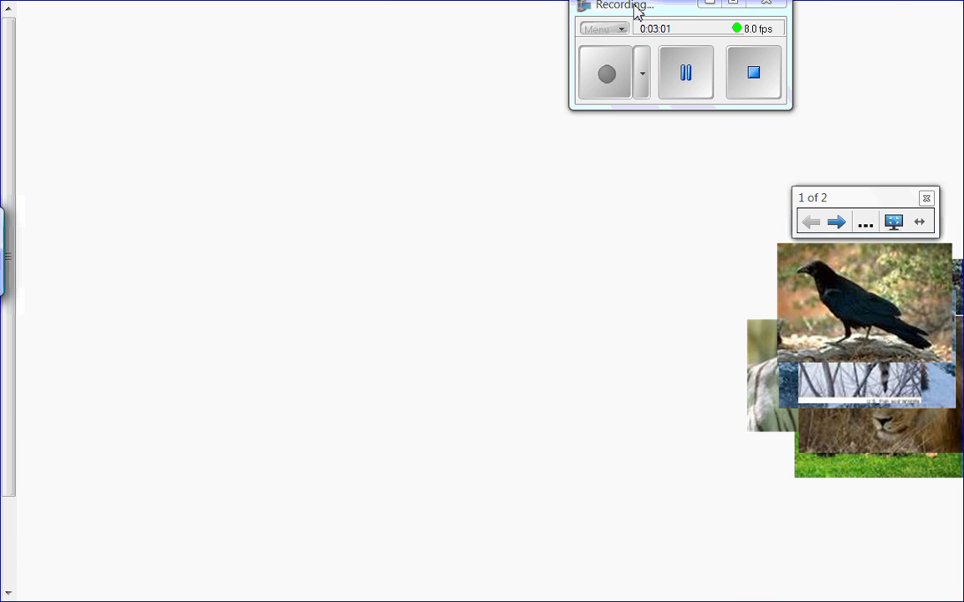
drag(644, 10, 738, 34)
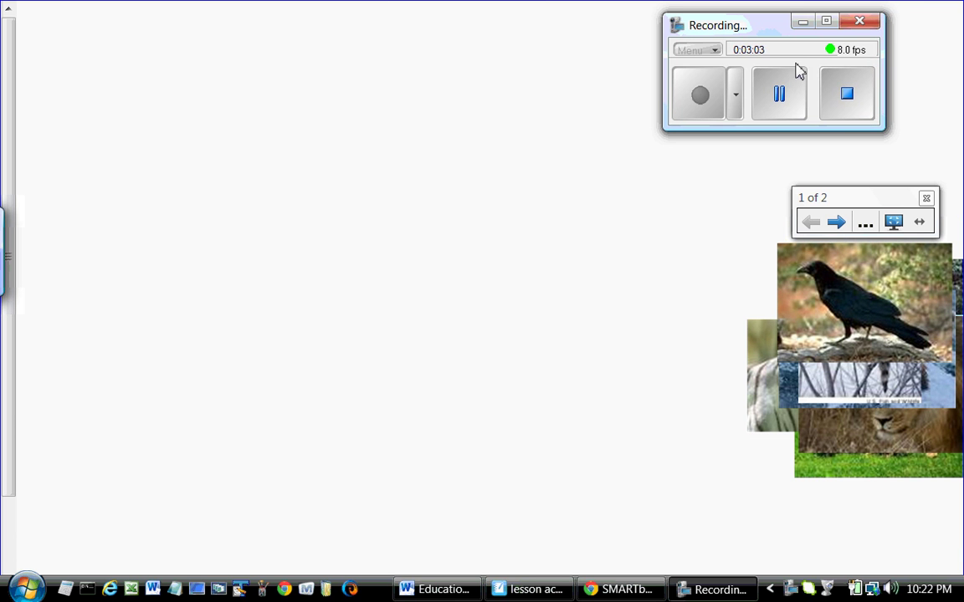
click(926, 198)
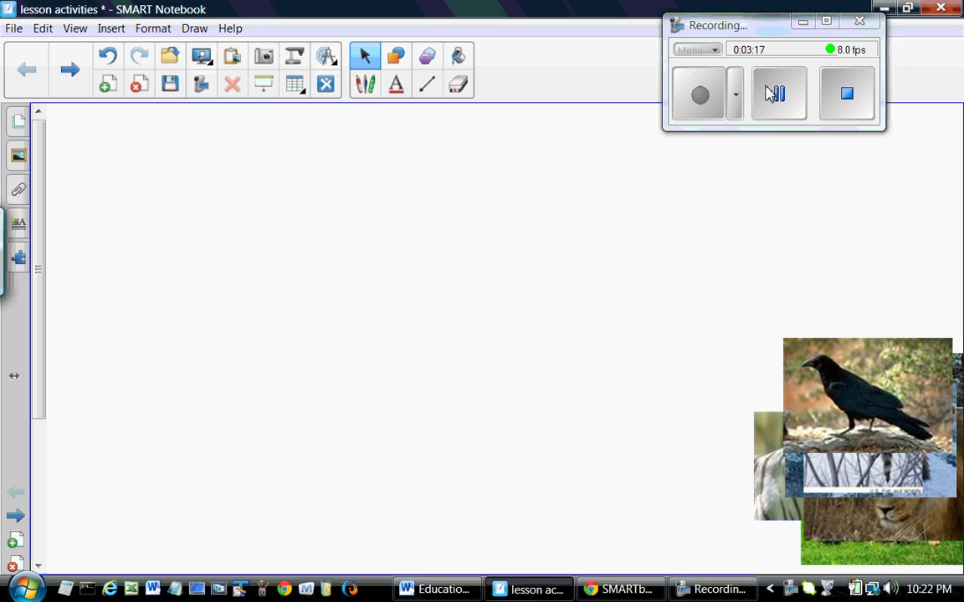
Spread the raven, raccoon, bear, wolf and lion photos in rows beneath the category boxes.
click(772, 103)
click(629, 96)
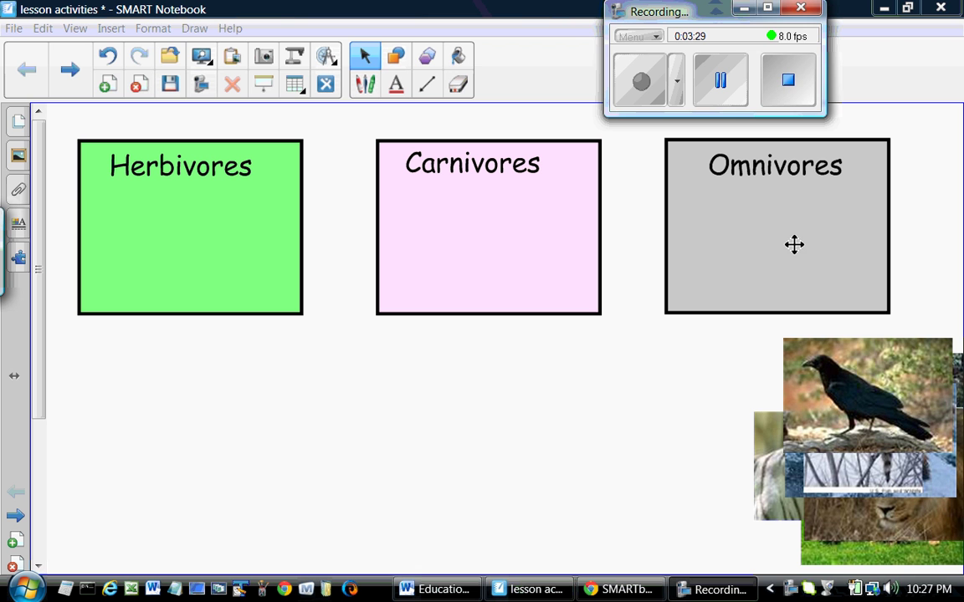
drag(830, 387, 125, 393)
drag(846, 449, 297, 385)
drag(902, 449, 562, 428)
drag(884, 442, 171, 544)
drag(843, 475, 357, 551)
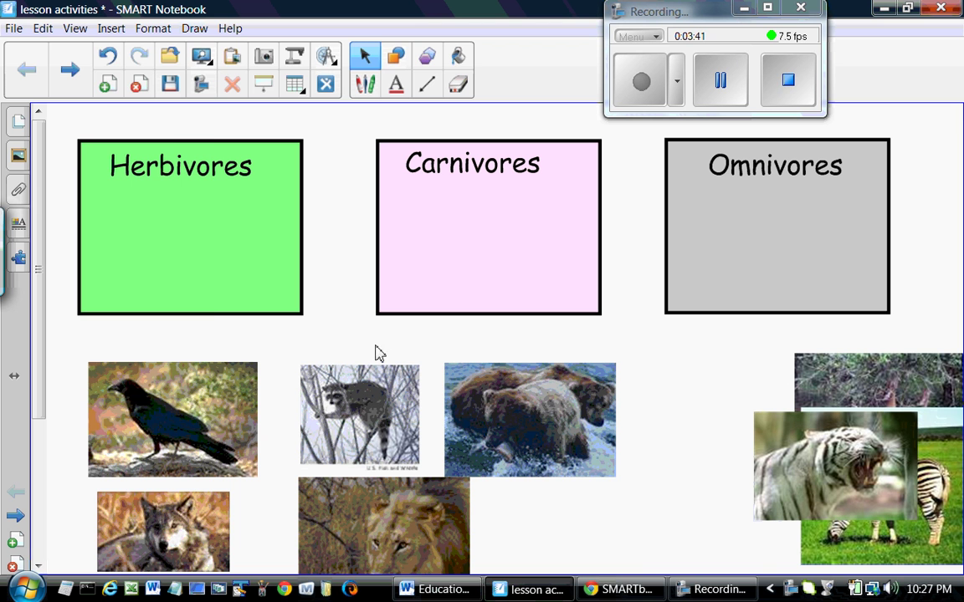
click(201, 57)
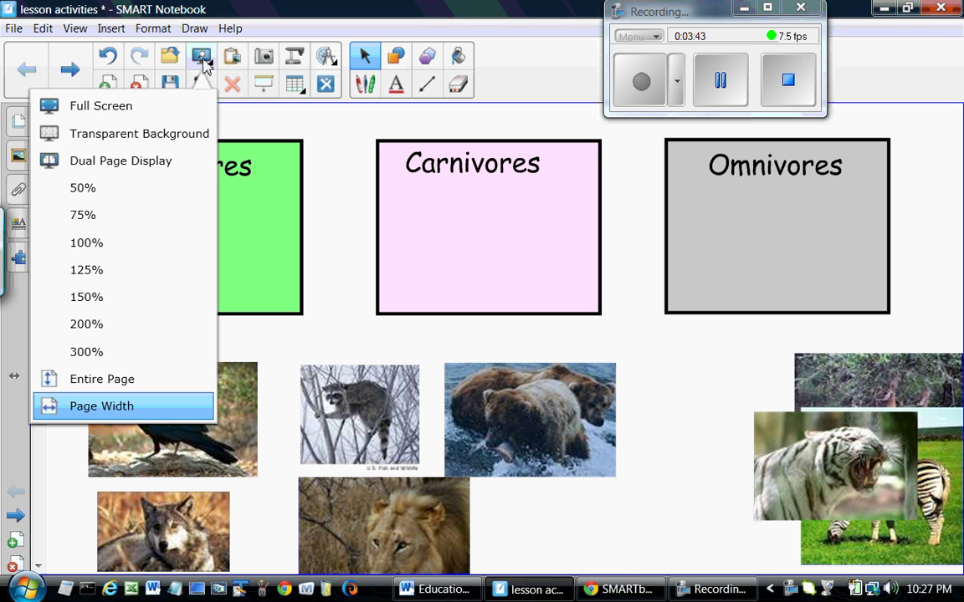
Switch to Full Screen and place the tiger, zebra and squirrel photos beside the others.
click(108, 109)
drag(877, 224, 894, 174)
drag(761, 394, 484, 481)
drag(877, 398, 733, 301)
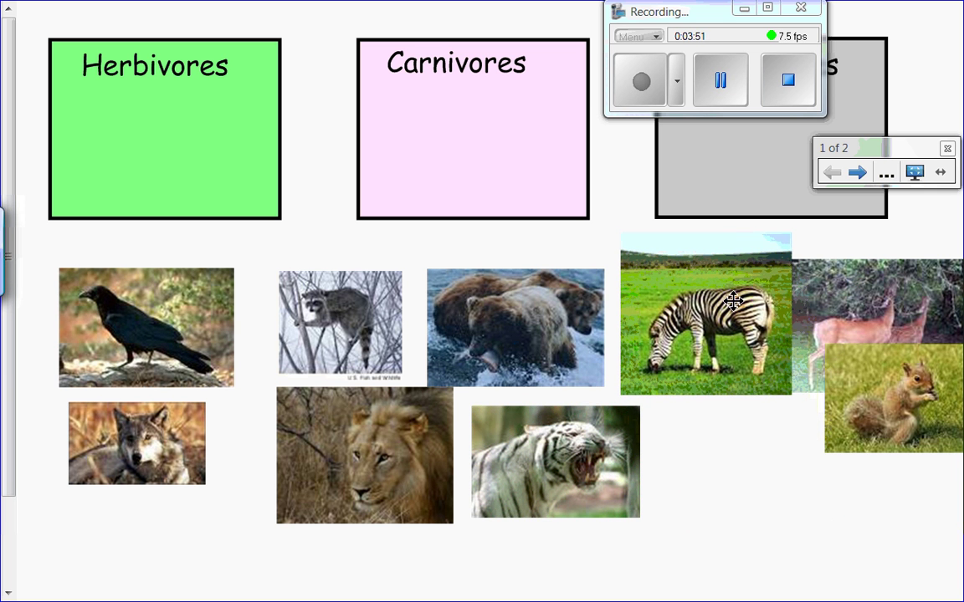
drag(916, 416, 775, 481)
Nudge the raccoon, bear, zebra, deer, lion and crow photos into two aligned rows.
drag(383, 345, 356, 345)
drag(501, 344, 470, 344)
drag(676, 344, 649, 348)
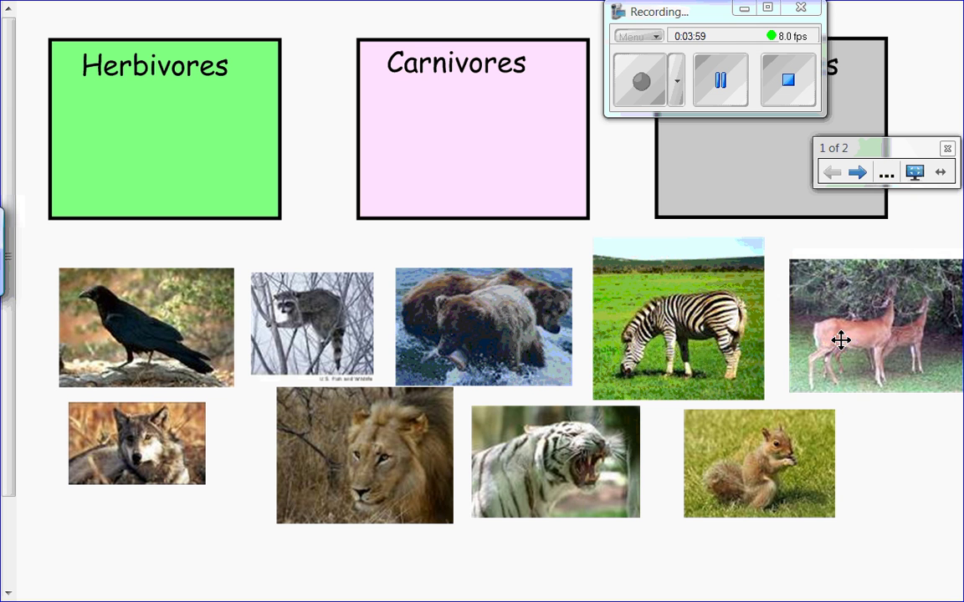
drag(842, 340, 830, 336)
drag(368, 459, 336, 462)
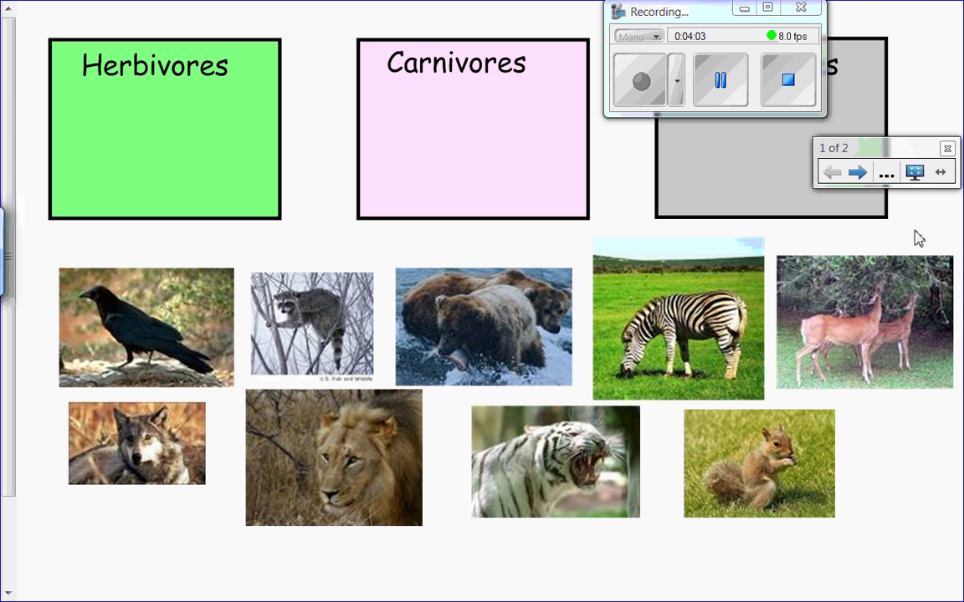
drag(147, 314, 159, 348)
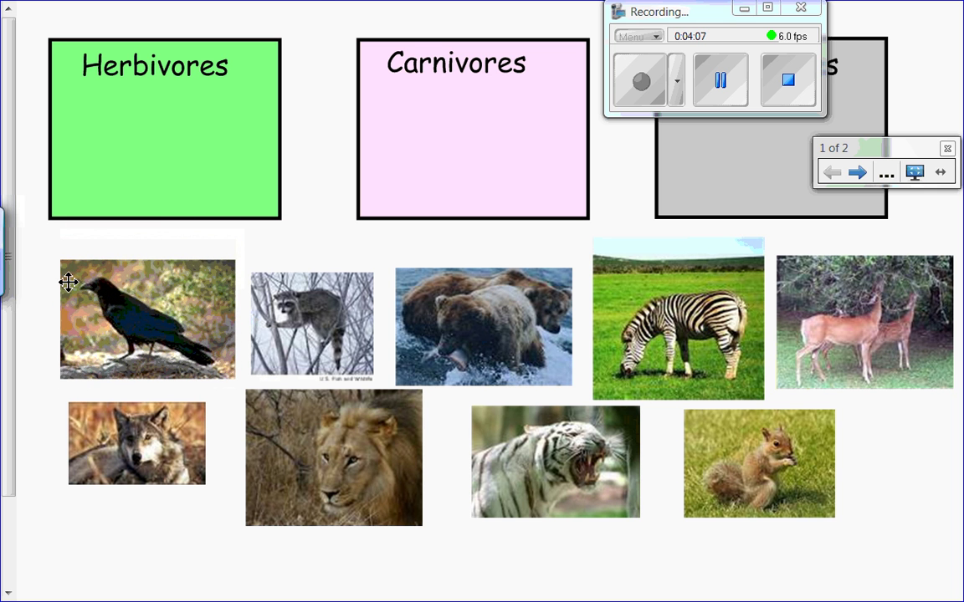
Select all animal photos, Bring to Front, and test dropping the crow into Herbivores.
click(44, 246)
click(42, 294)
drag(30, 254, 851, 542)
click(842, 405)
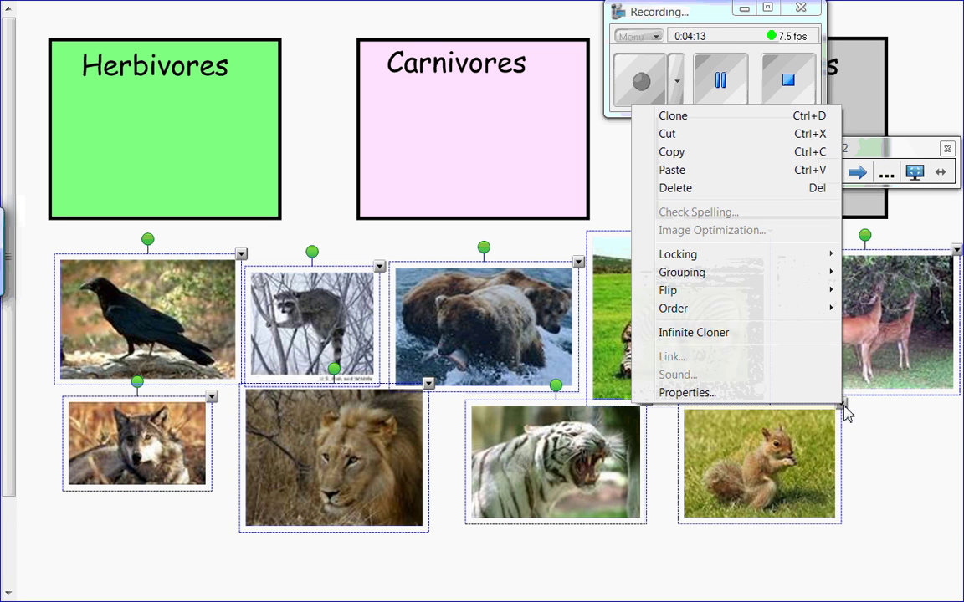
mouse_move(670, 316)
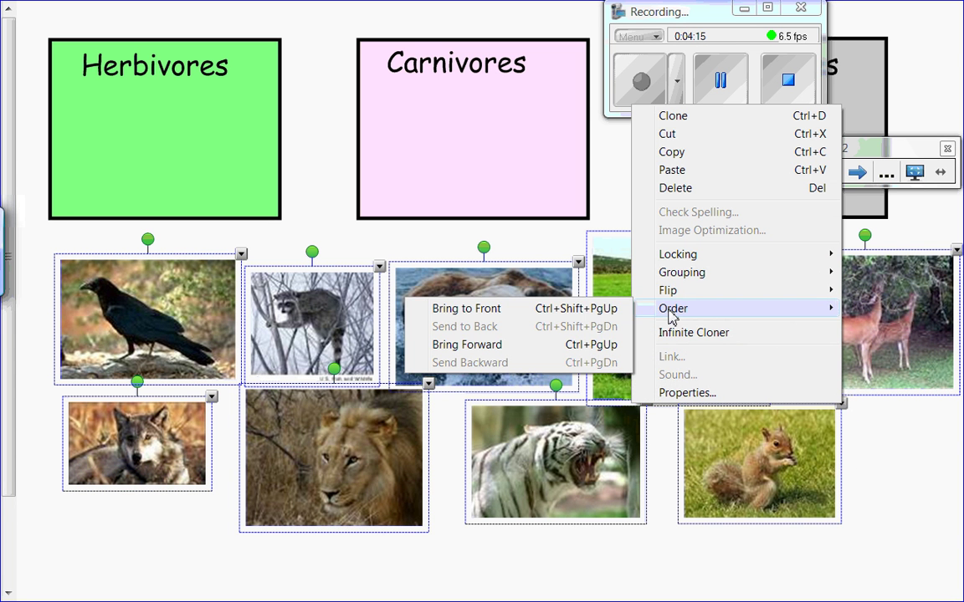
click(479, 309)
drag(147, 310, 143, 333)
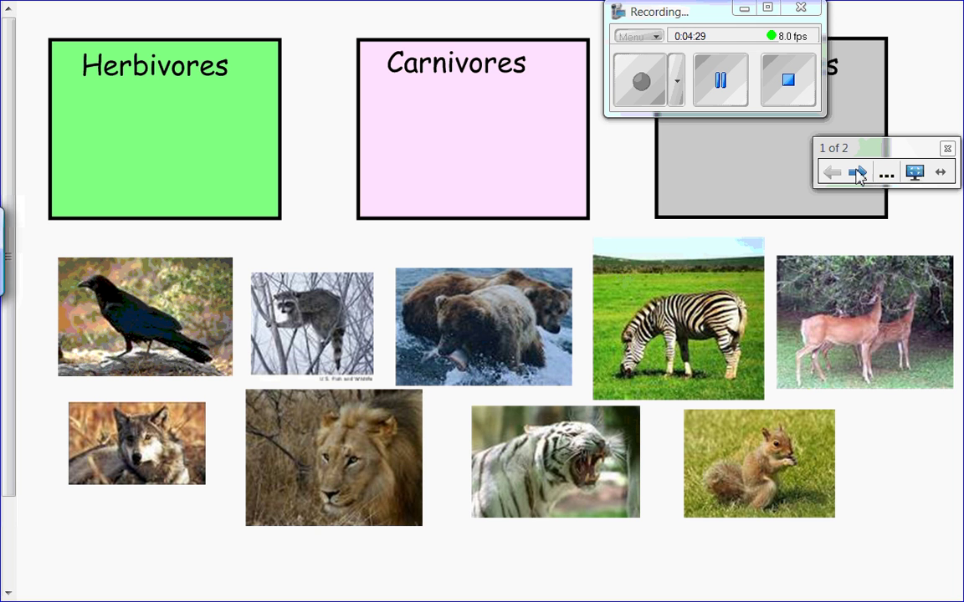
Exit full screen and put the Herbivores box into Activity Builder edit mode with Auto-hide off.
click(948, 149)
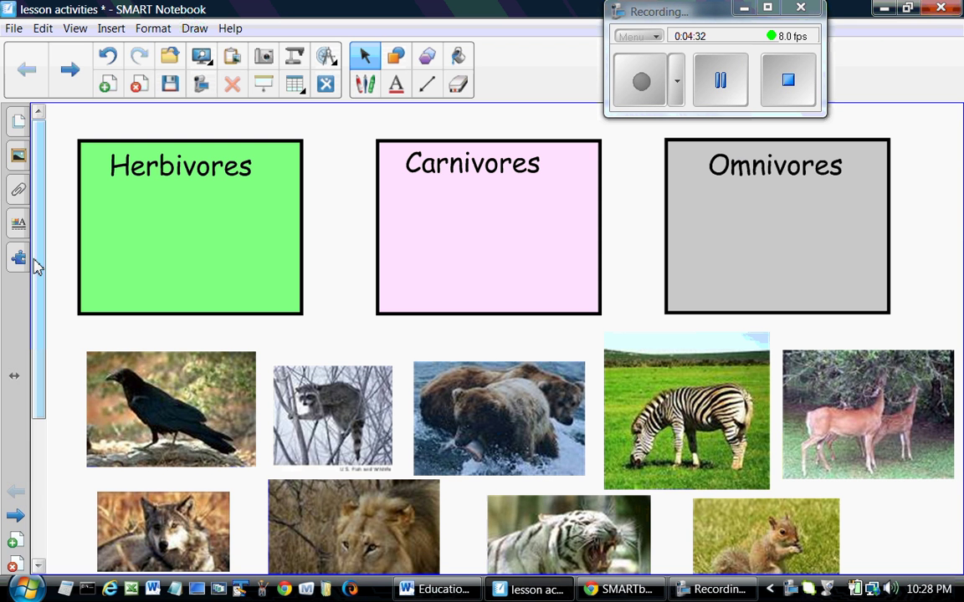
click(18, 259)
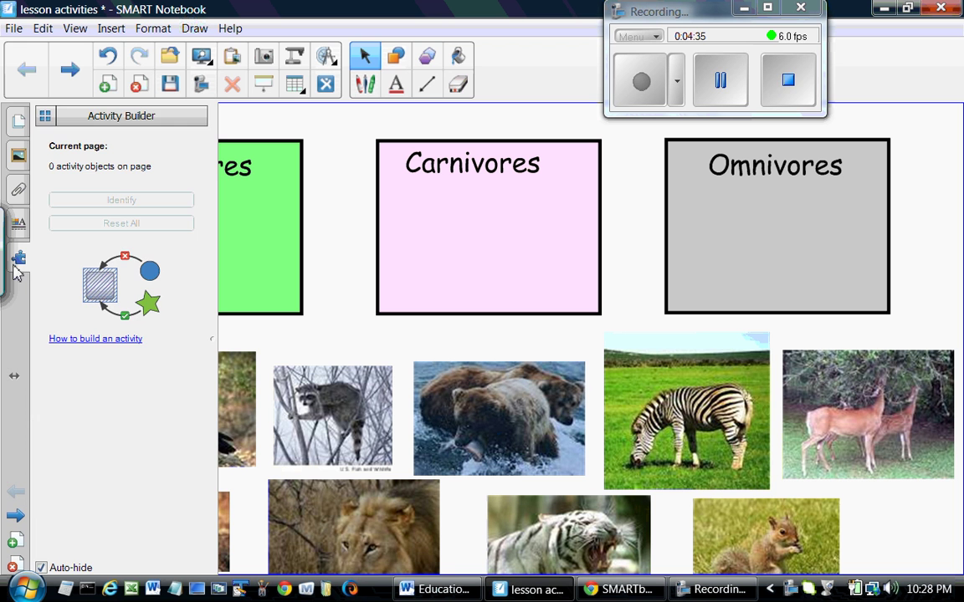
click(253, 235)
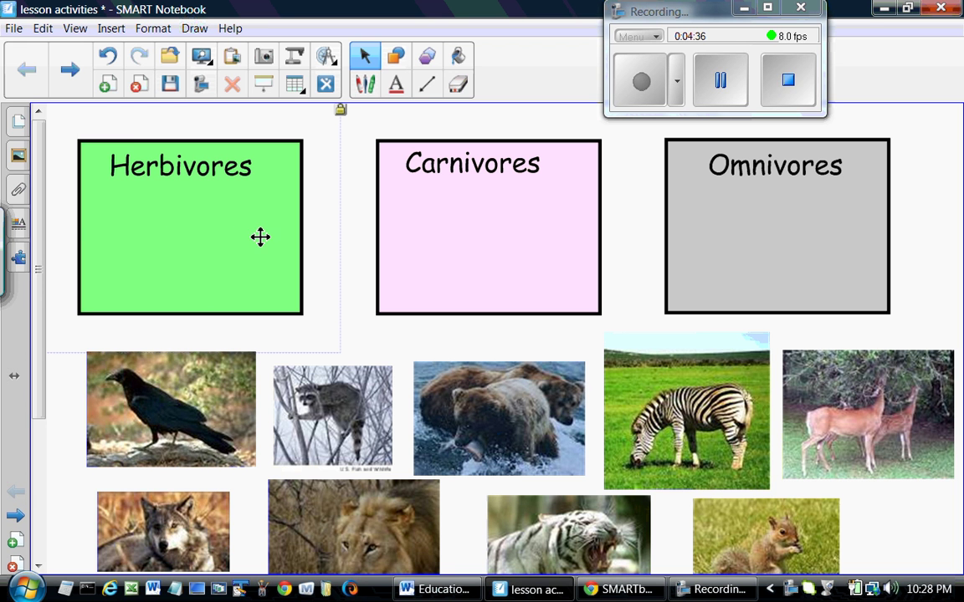
click(19, 263)
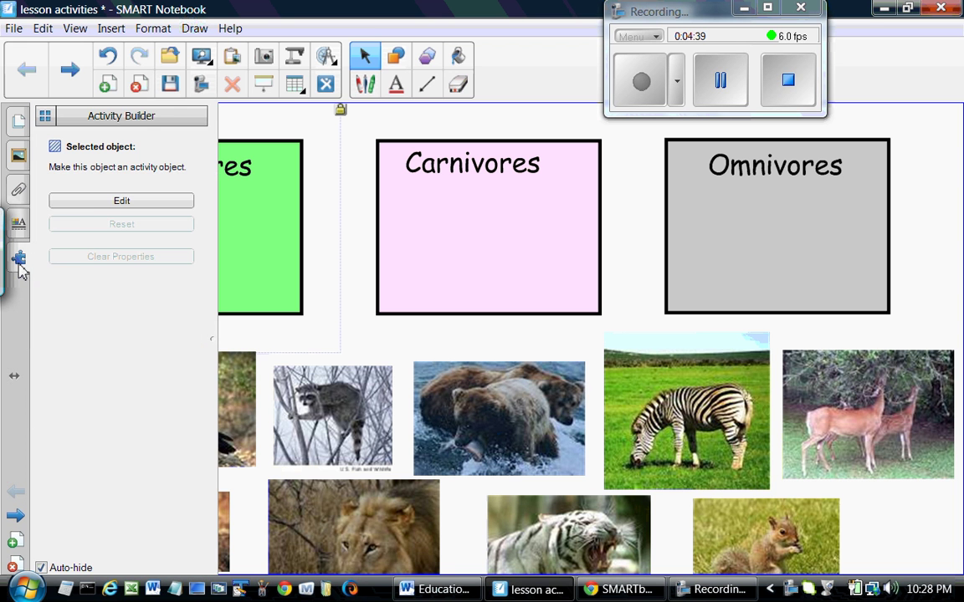
click(94, 205)
click(41, 568)
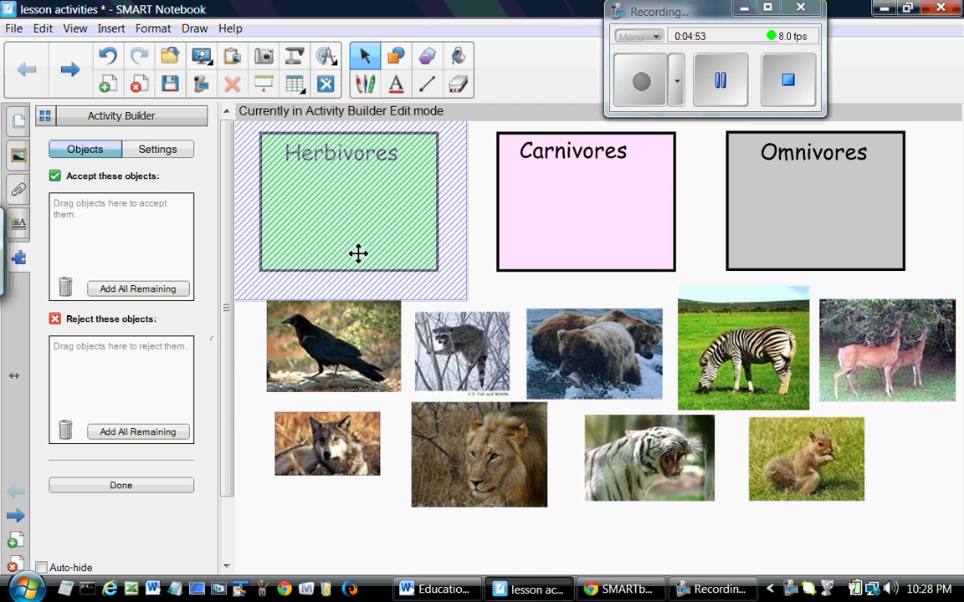
Accept the zebra, deer and squirrel in Herbivores, reject the seven other animals, and click Done.
drag(728, 335, 114, 236)
drag(837, 339, 127, 238)
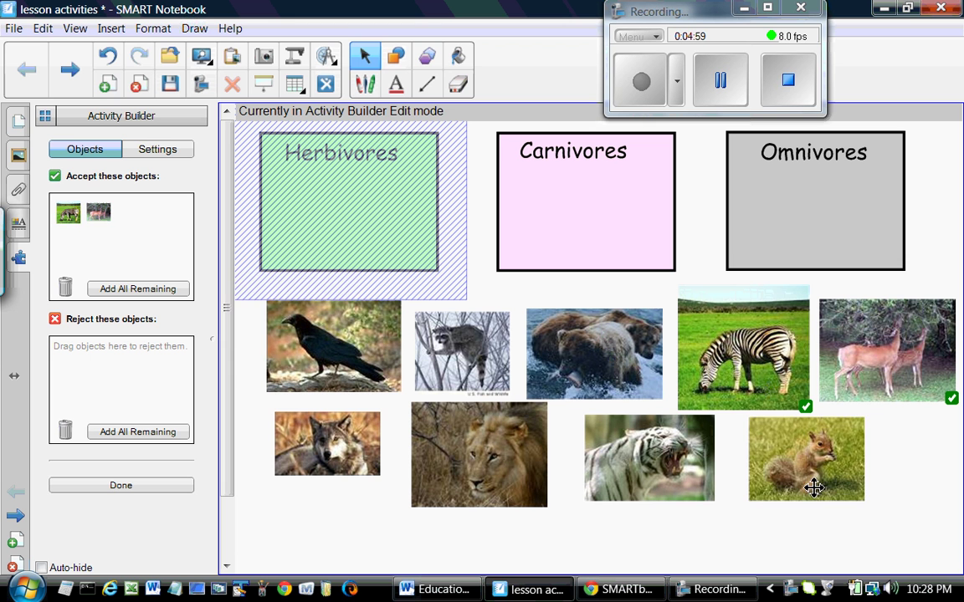
drag(810, 469, 155, 261)
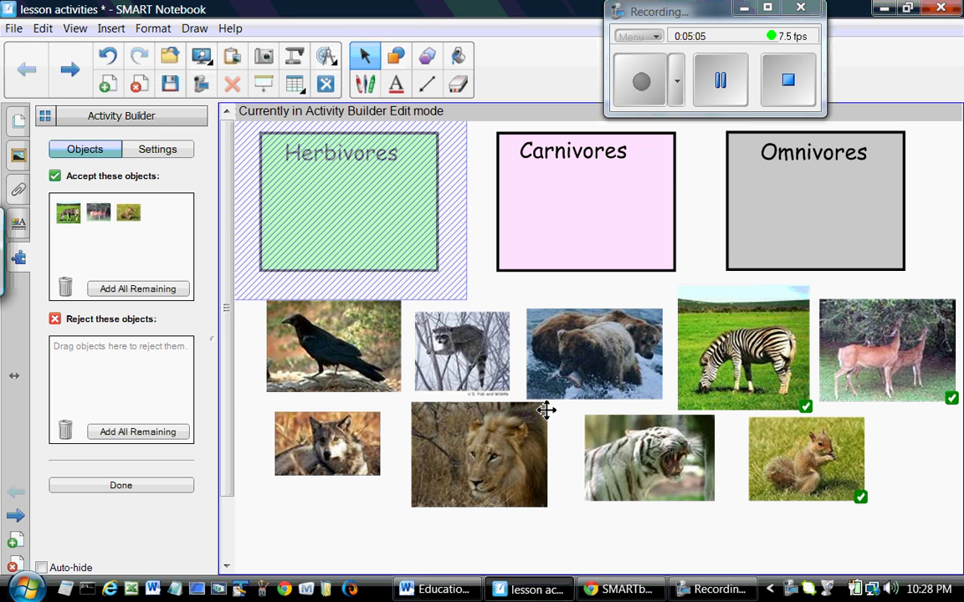
click(118, 433)
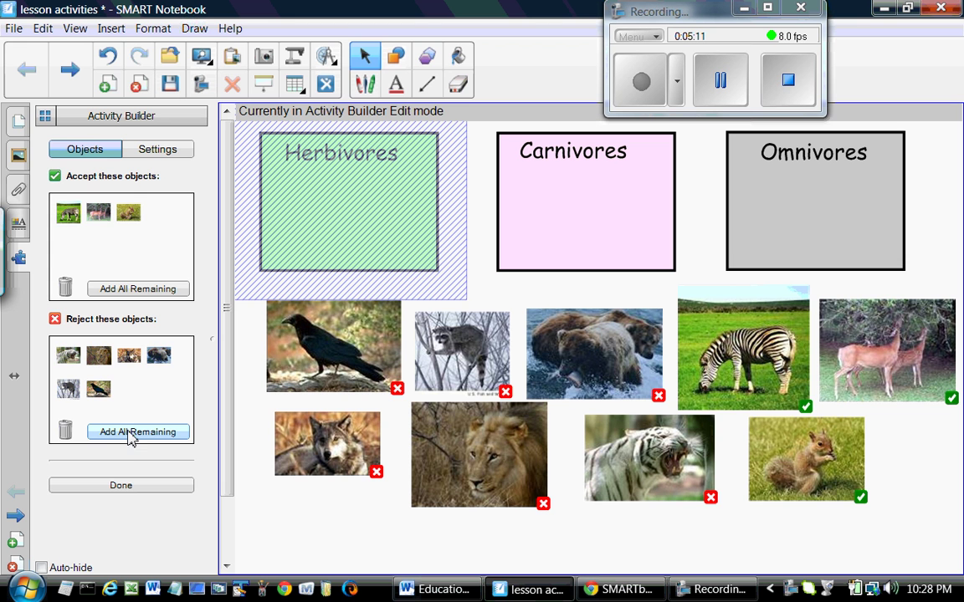
click(97, 486)
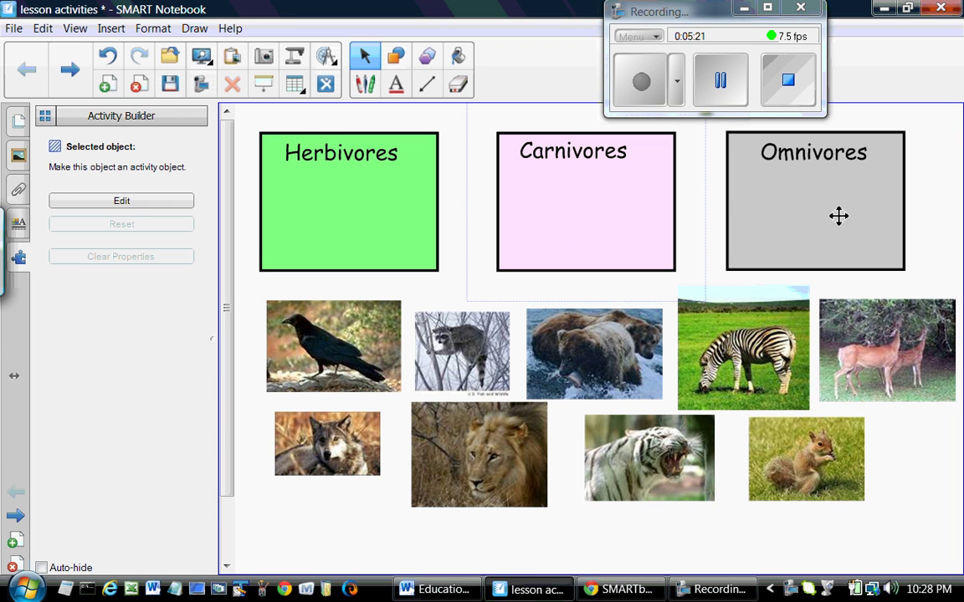
Finish the Omnivores activity accepting crow, raccoon and bear, then turn Auto-hide back on.
click(718, 81)
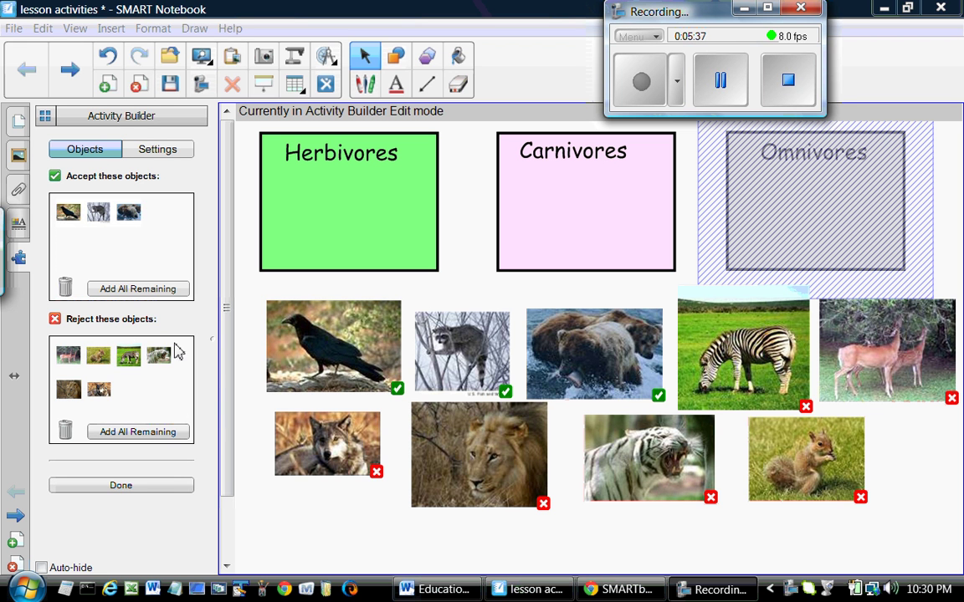
click(121, 488)
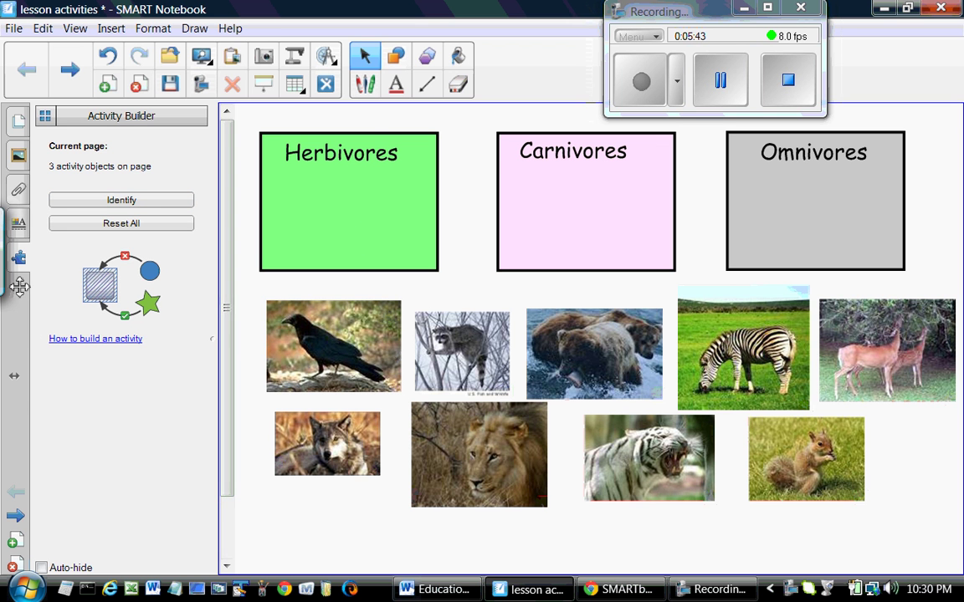
click(40, 568)
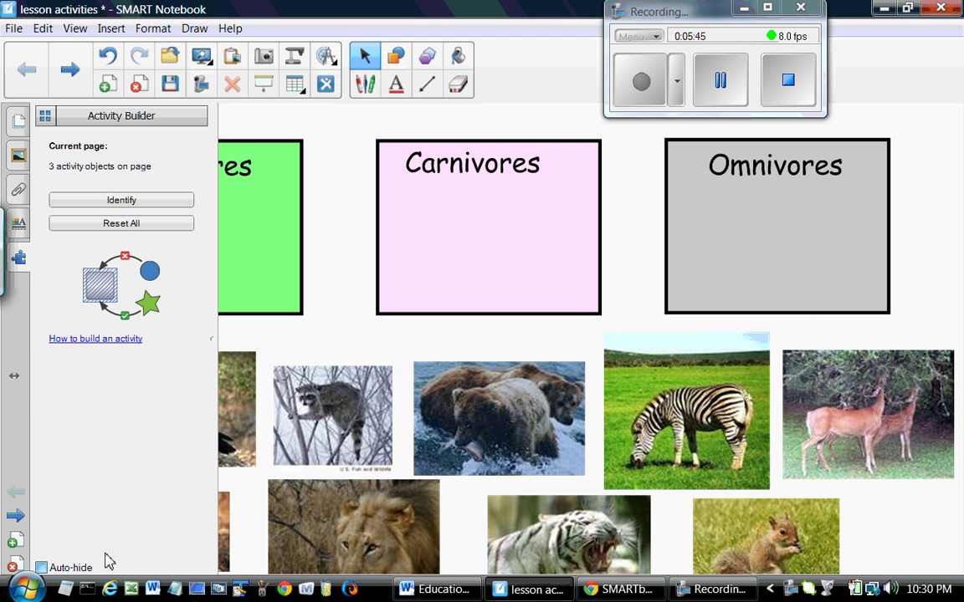
Show the whole sorting page in Full Screen view.
click(277, 336)
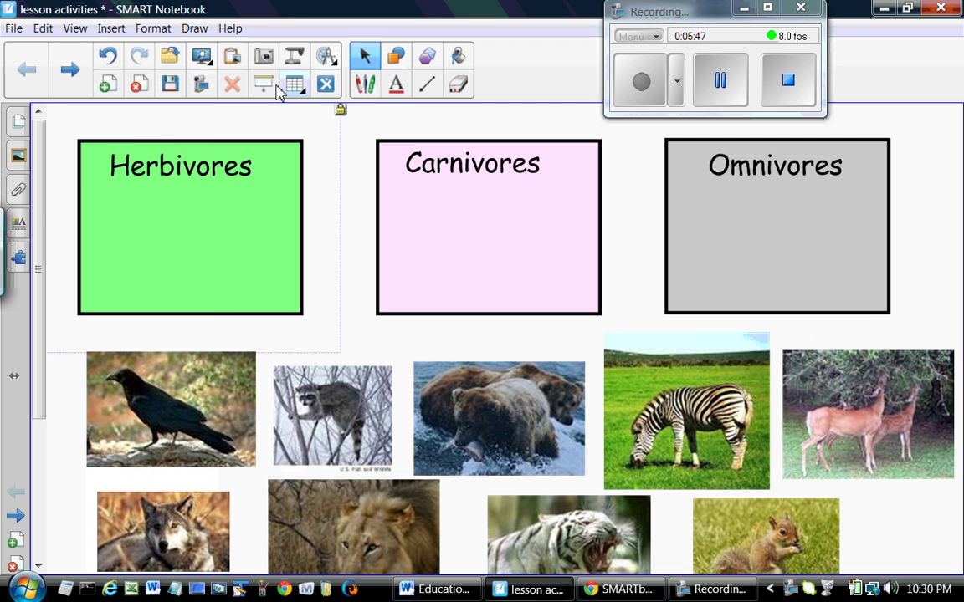
click(204, 59)
click(126, 106)
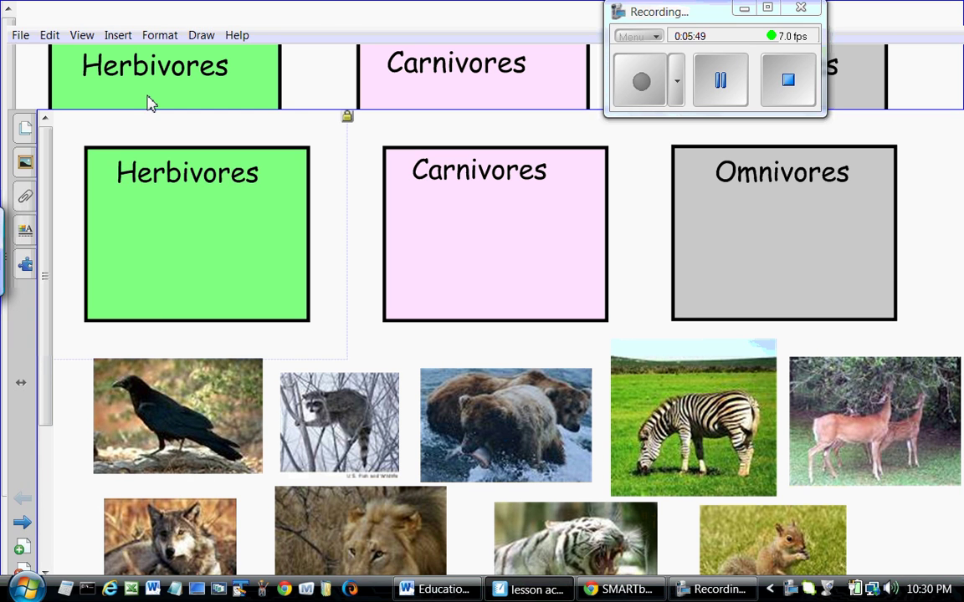
drag(688, 18, 95, 528)
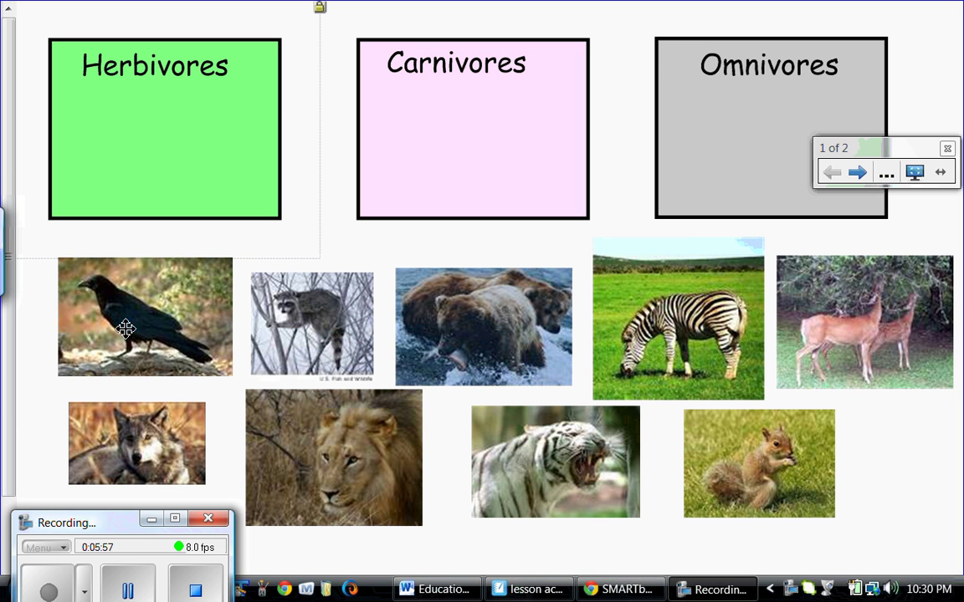
Test the boxes with the crow and tiger, leaving the crow in Omnivores and the tiger in Carnivores.
drag(123, 331, 151, 148)
drag(134, 279, 473, 121)
drag(162, 279, 777, 140)
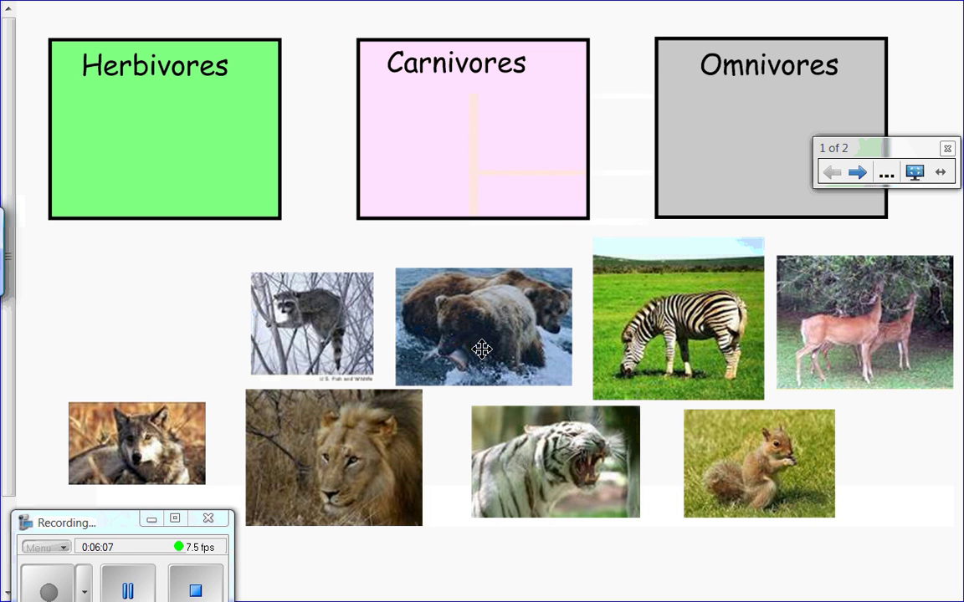
drag(538, 445, 150, 154)
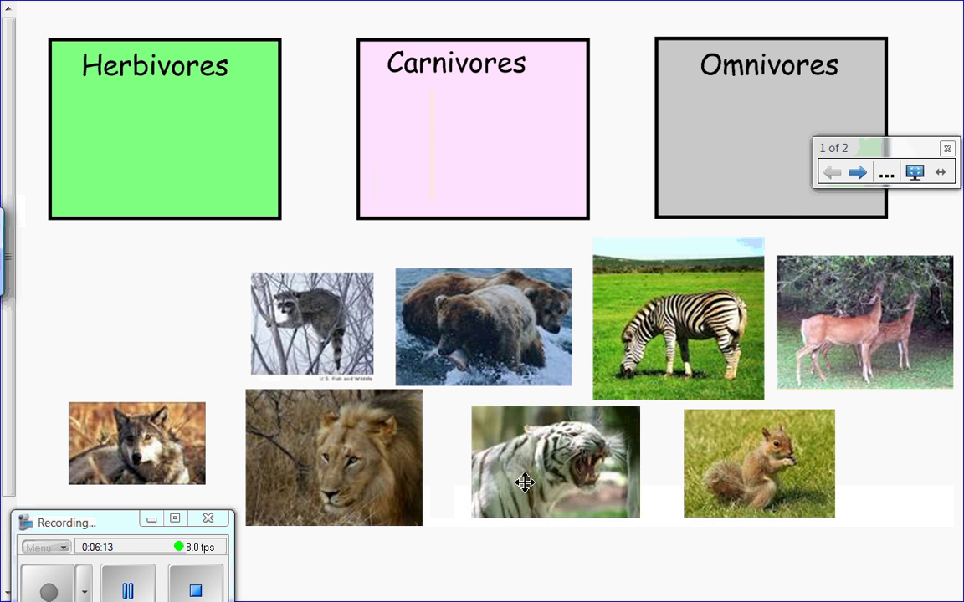
drag(554, 484, 760, 168)
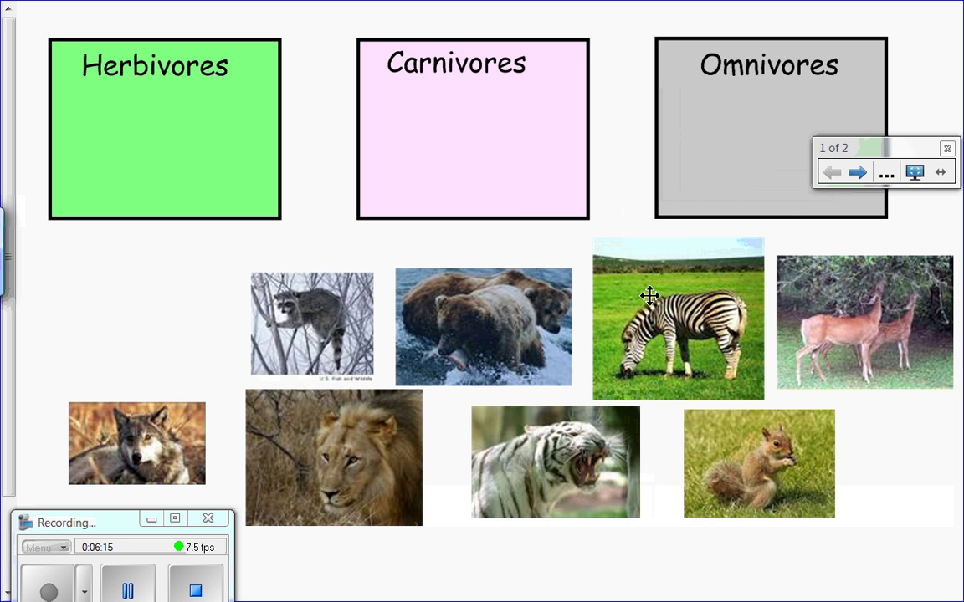
drag(521, 463, 447, 155)
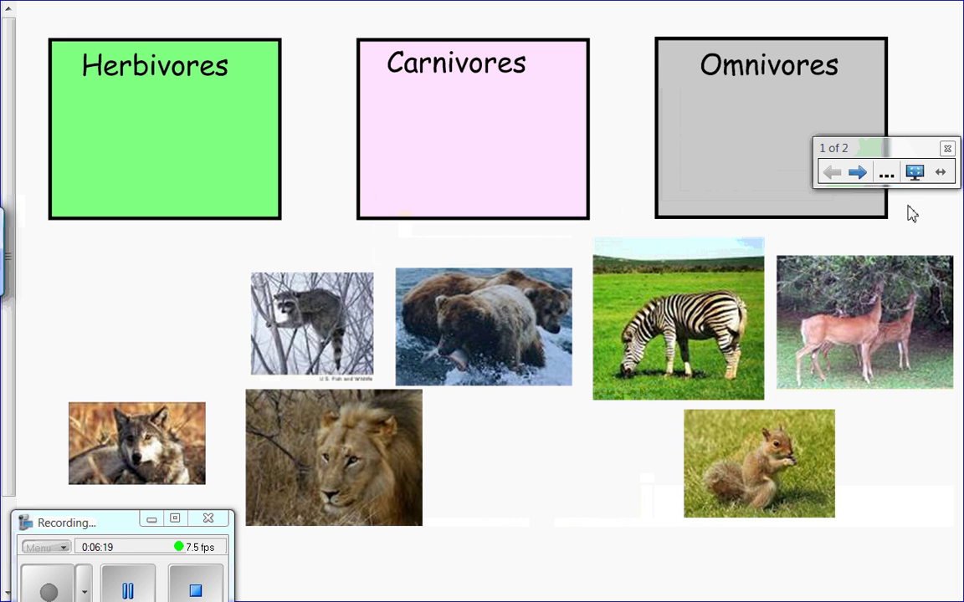